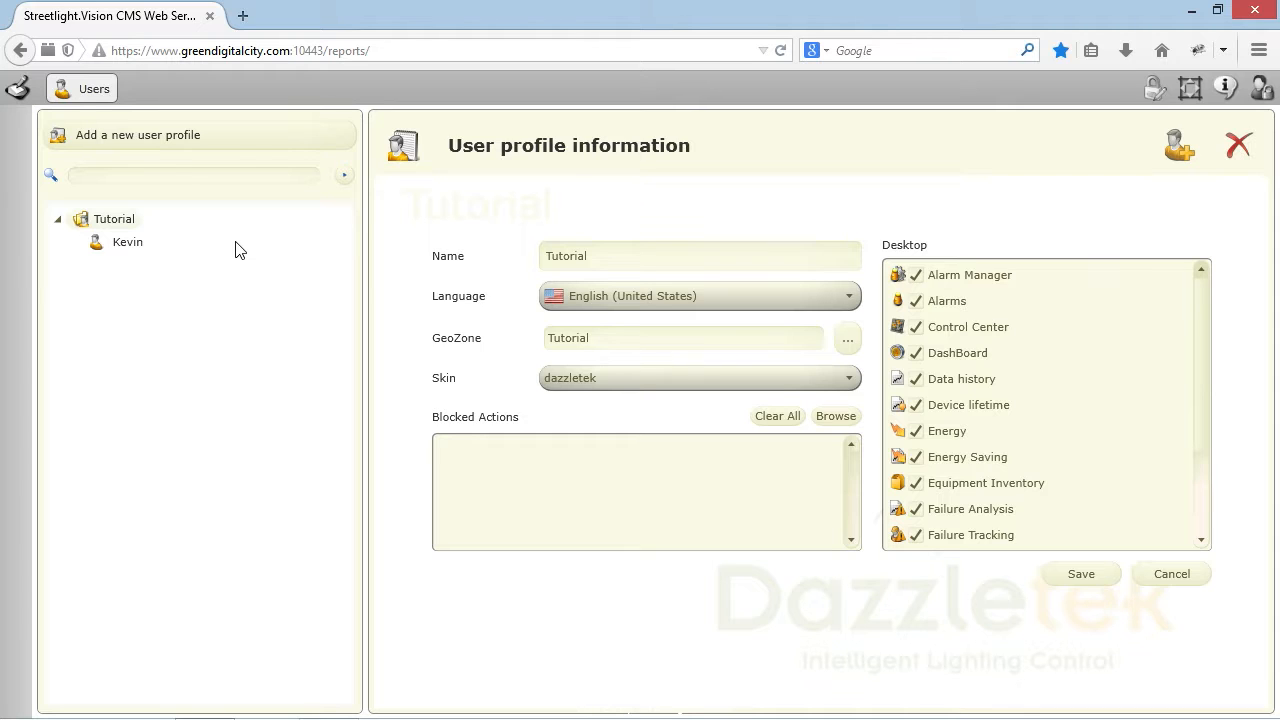
Step: Start a blank user profile and name it developers
{"action": "left_click", "coordinate": [268, 138]}
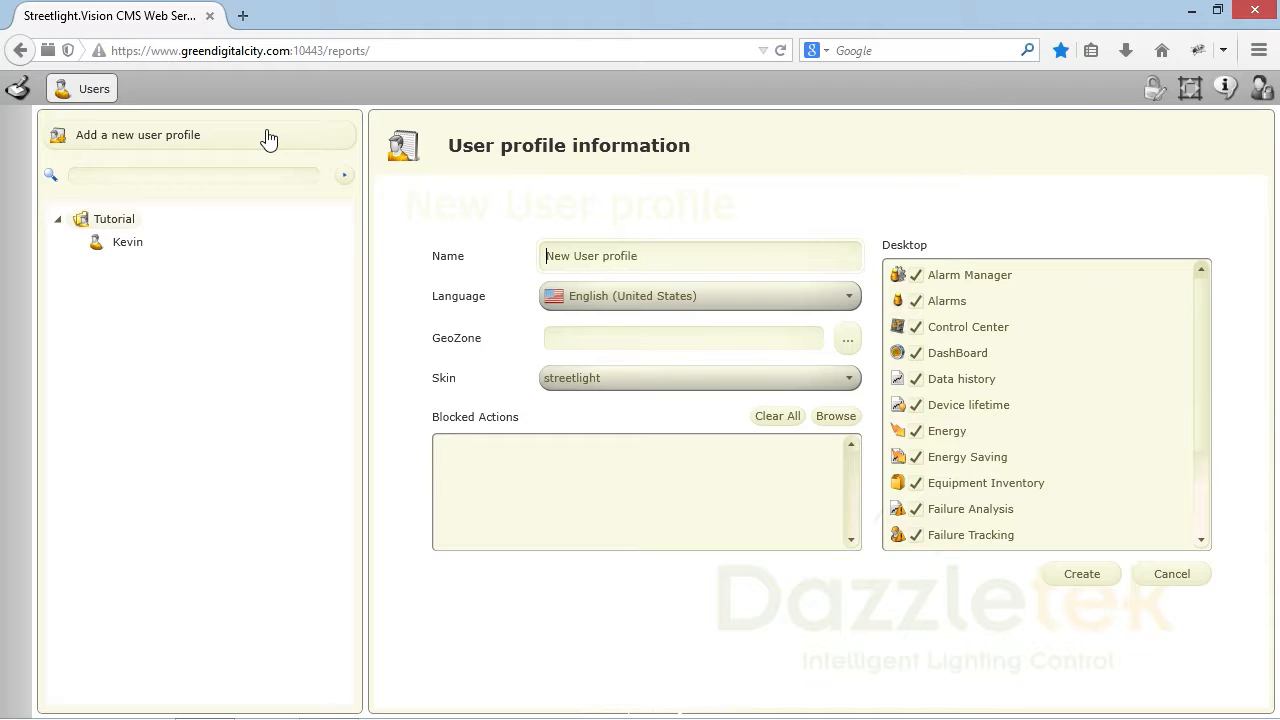
{"action": "left_click_drag", "start_coordinate": [632, 257], "coordinate": [507, 262]}
{"action": "type", "text": "developers"}
Step: Keep English as the profile language and bring up the geozone picker
{"action": "left_click", "coordinate": [853, 300]}
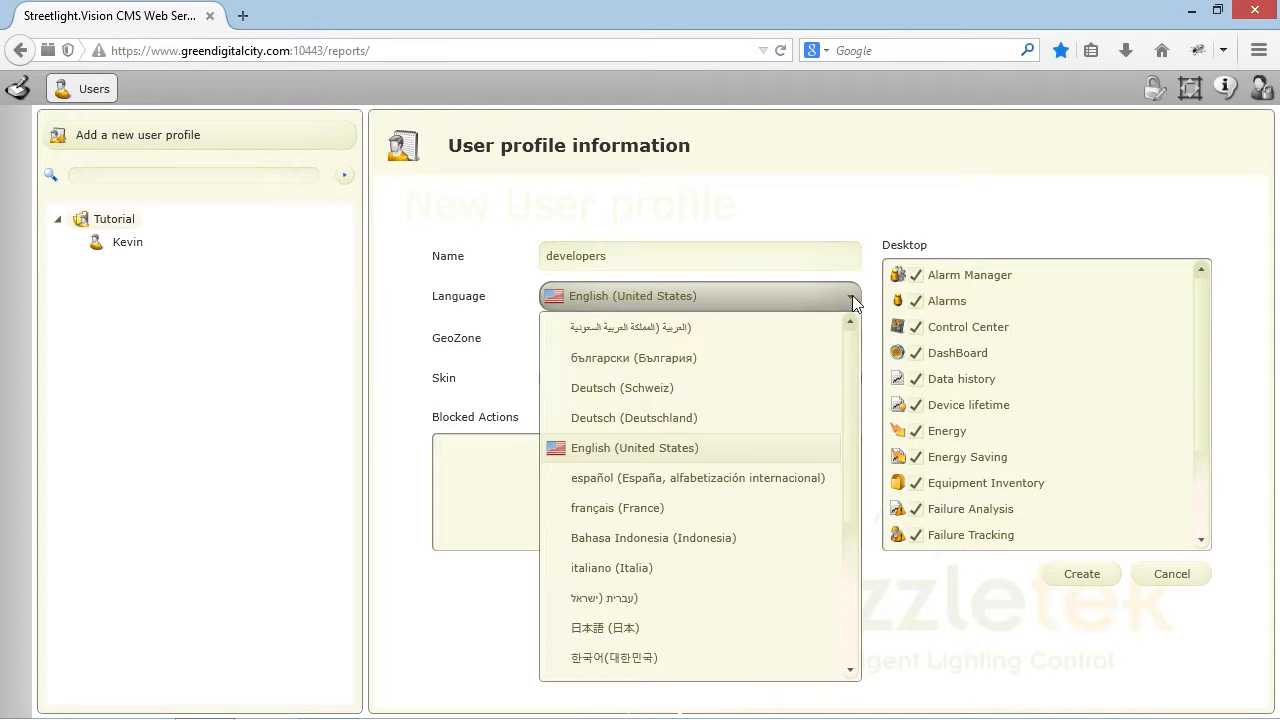
{"action": "left_click_drag", "start_coordinate": [853, 353], "coordinate": [877, 300]}
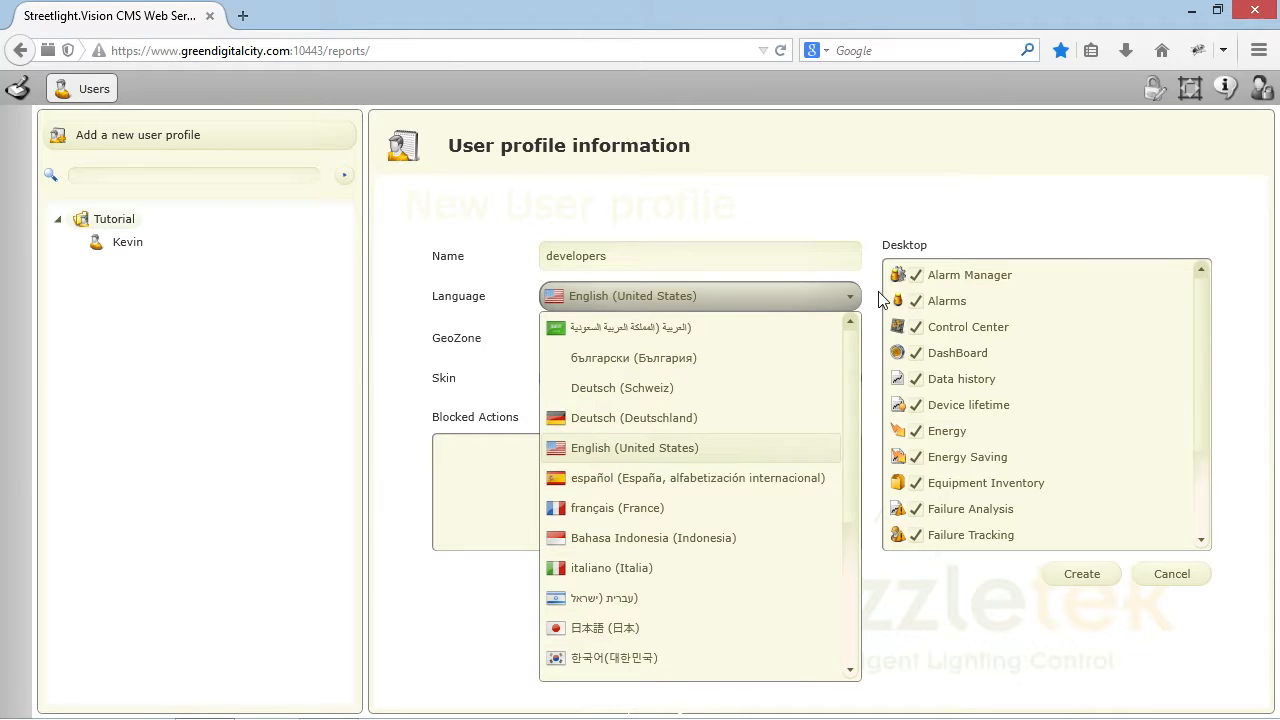
{"action": "left_click", "coordinate": [876, 298]}
{"action": "left_click", "coordinate": [846, 340]}
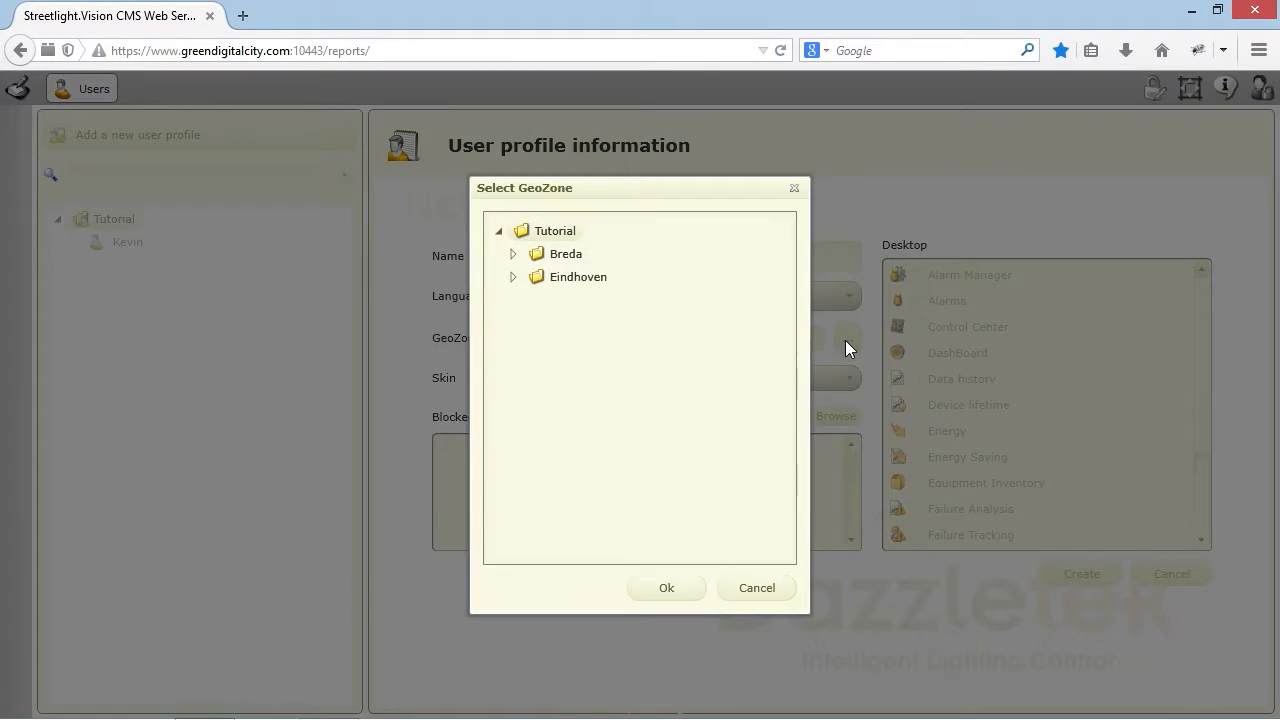
Step: Expand Breda and Eindhoven under Tutorial, then assign Breda as the profile's geozone
{"action": "left_click", "coordinate": [513, 256]}
{"action": "left_click", "coordinate": [513, 300]}
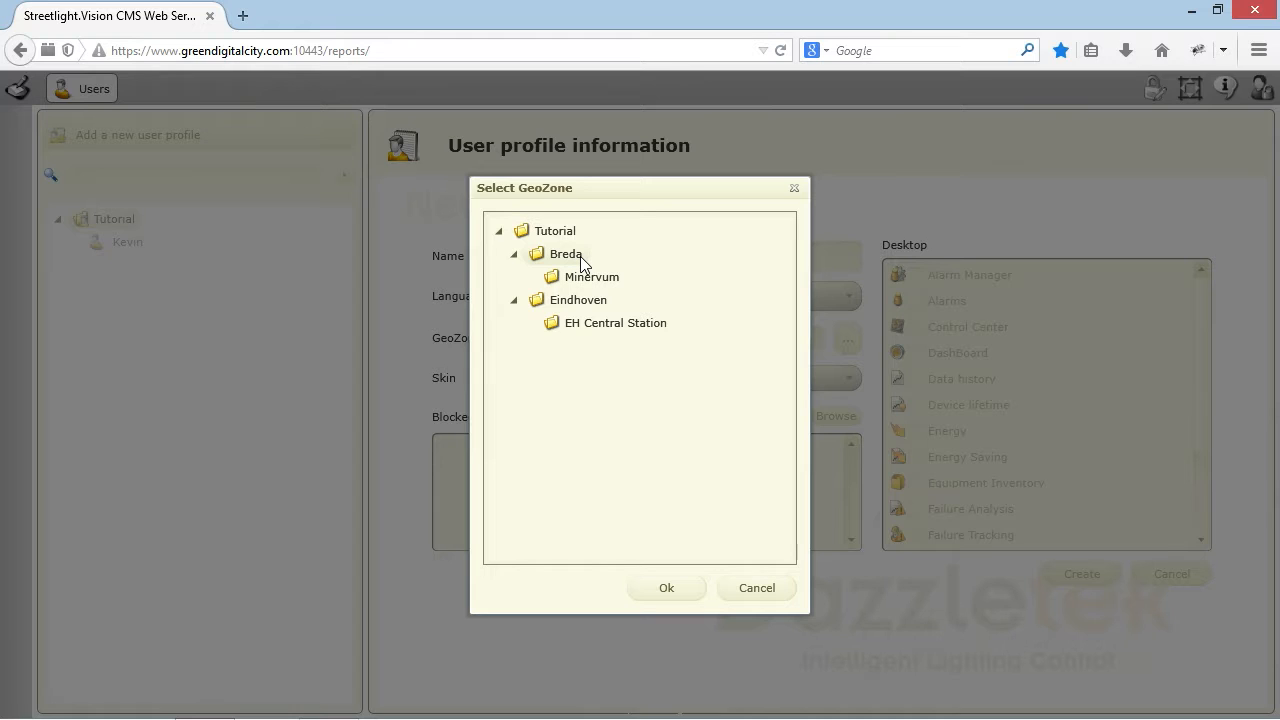
{"action": "left_click", "coordinate": [665, 590]}
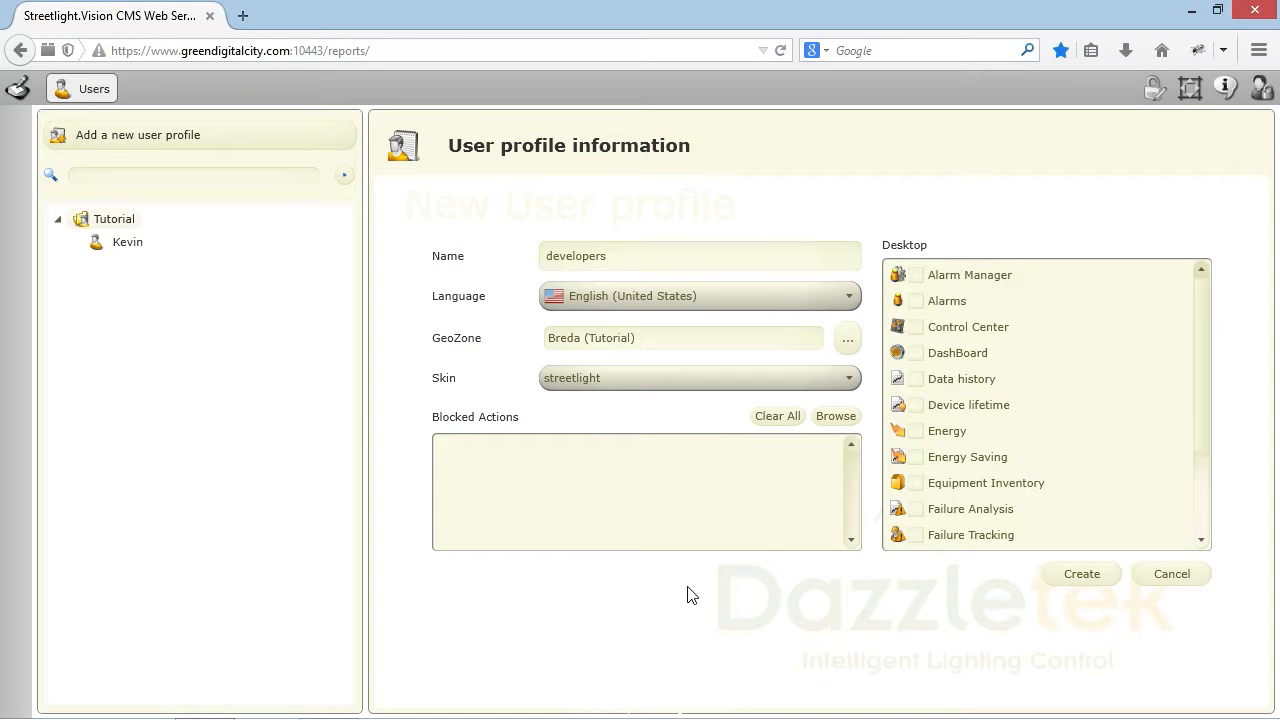
{"action": "left_click", "coordinate": [848, 388]}
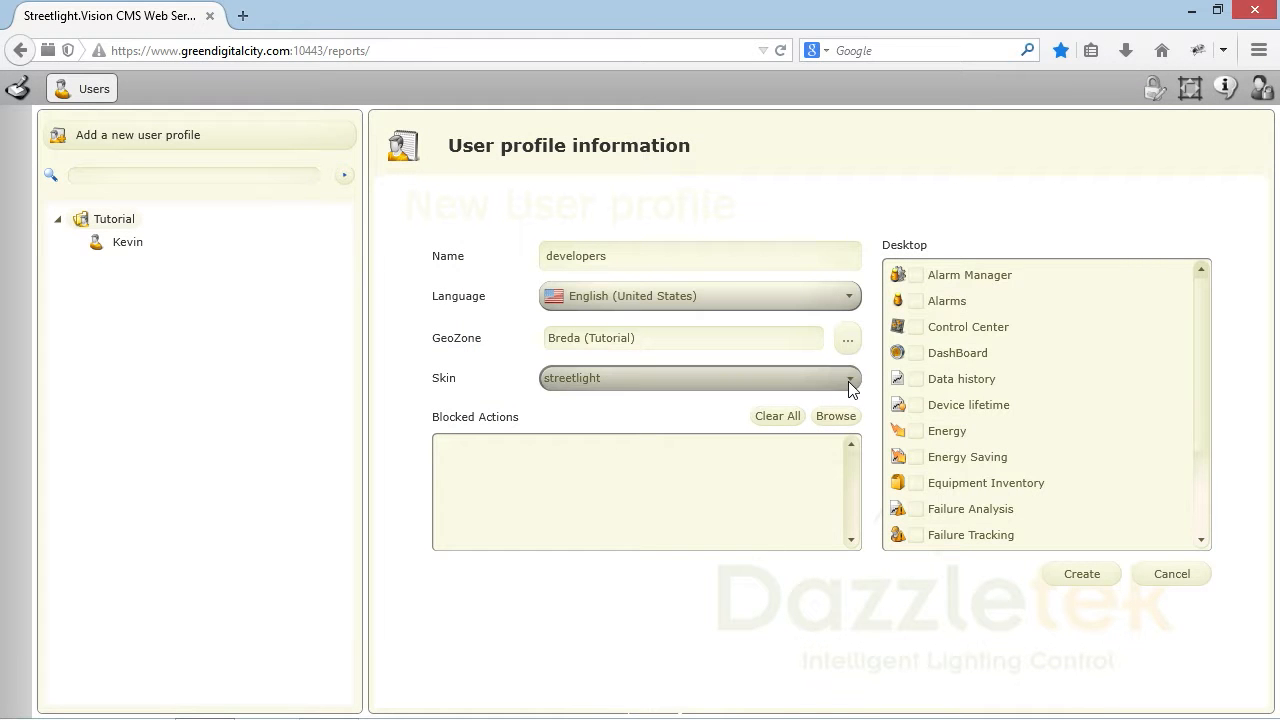
{"action": "scroll", "coordinate": [849, 626], "scroll_direction": "up", "scroll_amount": 3}
{"action": "left_click_drag", "start_coordinate": [849, 626], "coordinate": [866, 484]}
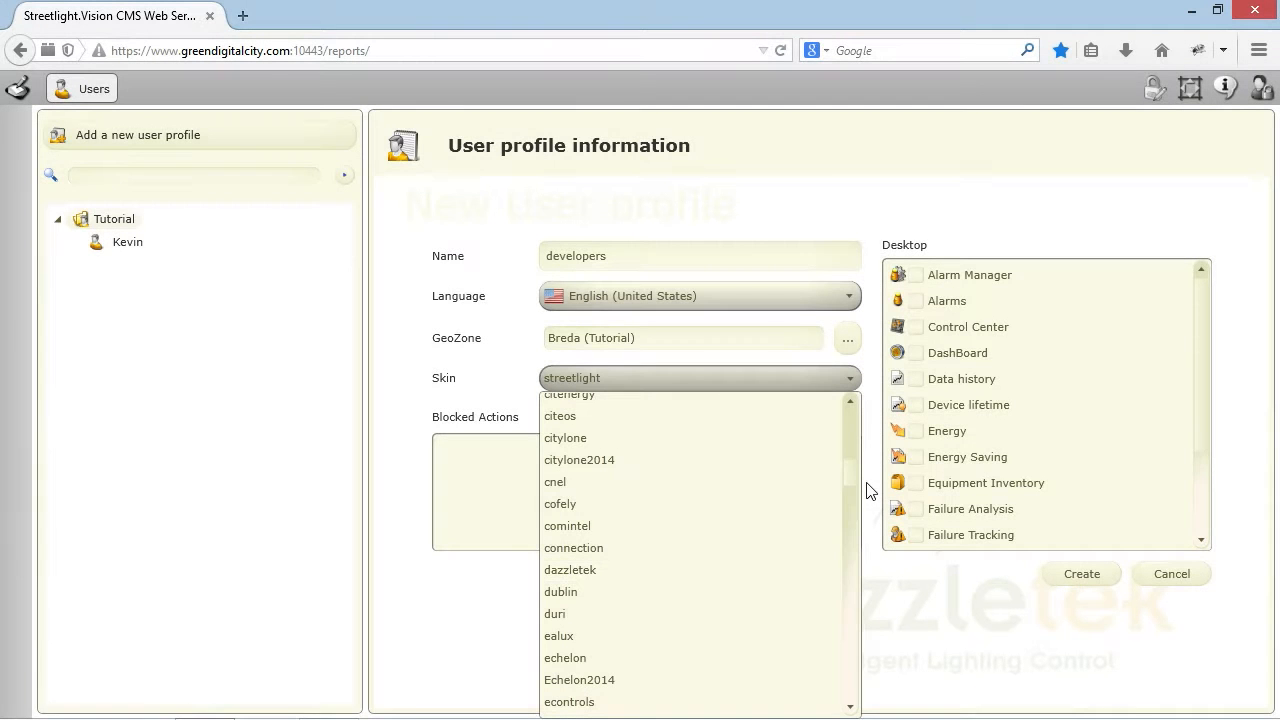
{"action": "left_click", "coordinate": [871, 490]}
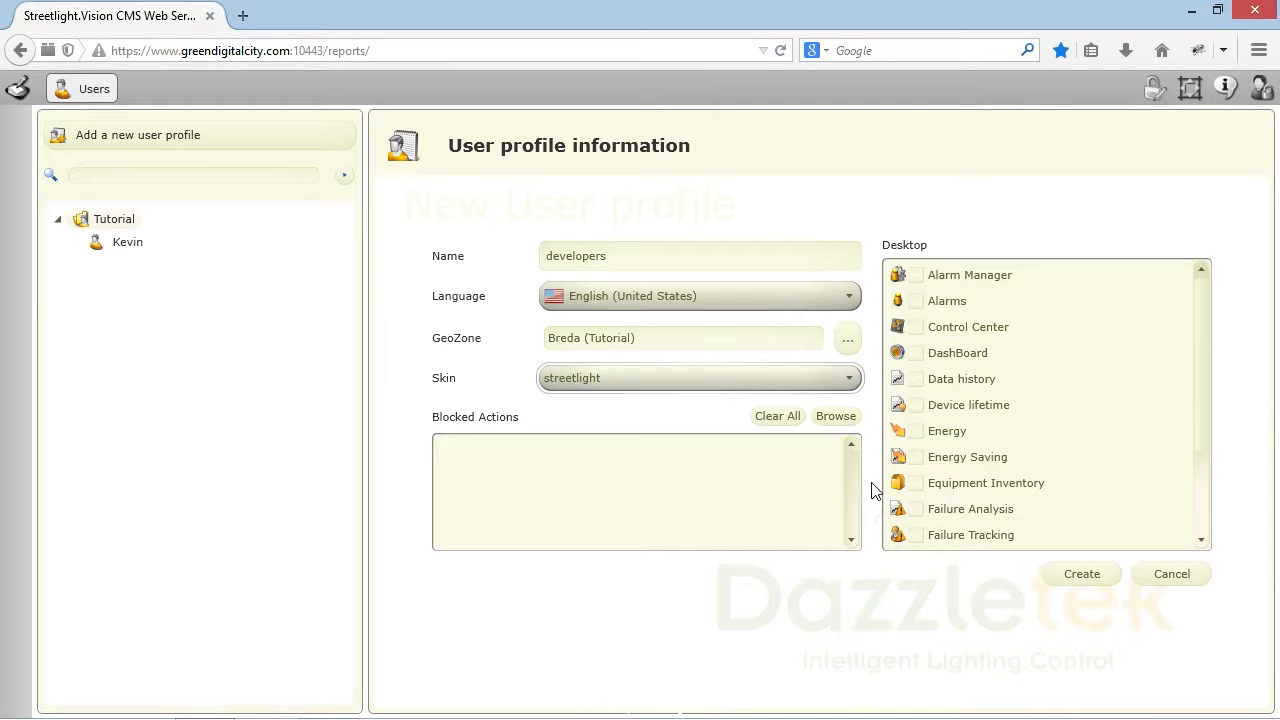
Step: Add 'Delete a device' and 'Delete a geozone' to the profile's Blocked Actions
{"action": "left_click", "coordinate": [836, 418]}
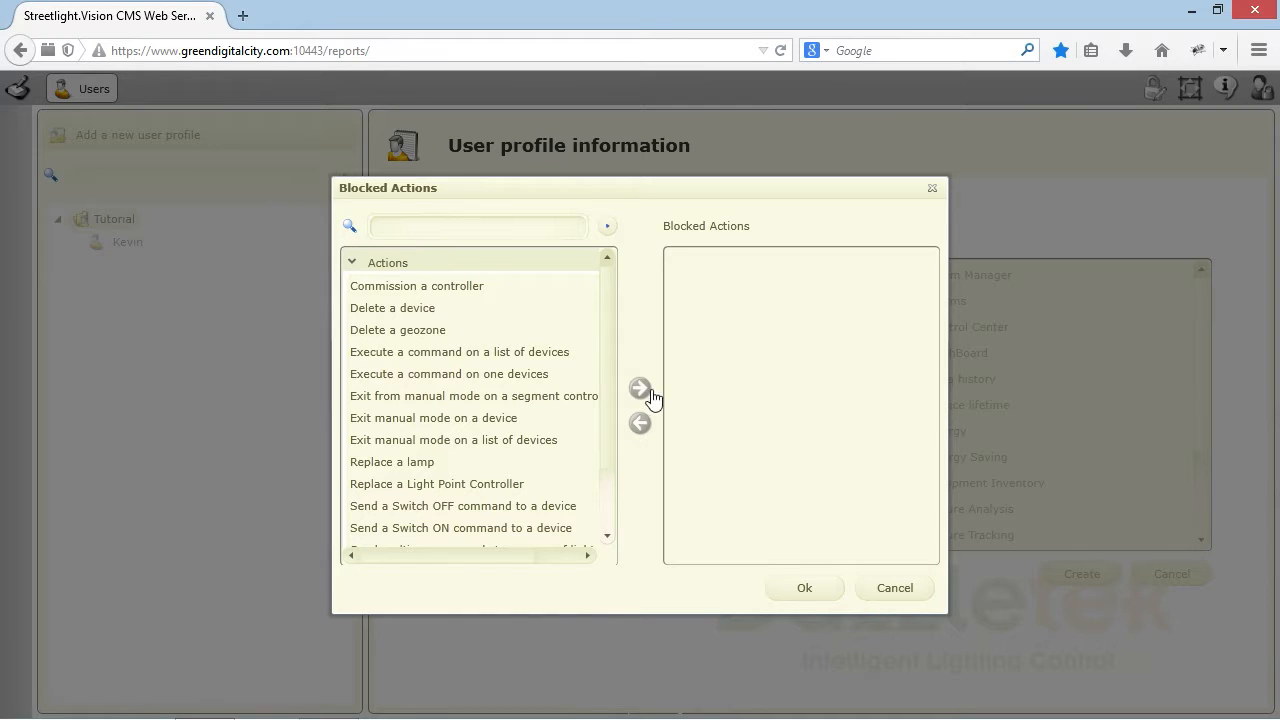
{"action": "left_click", "coordinate": [452, 314]}
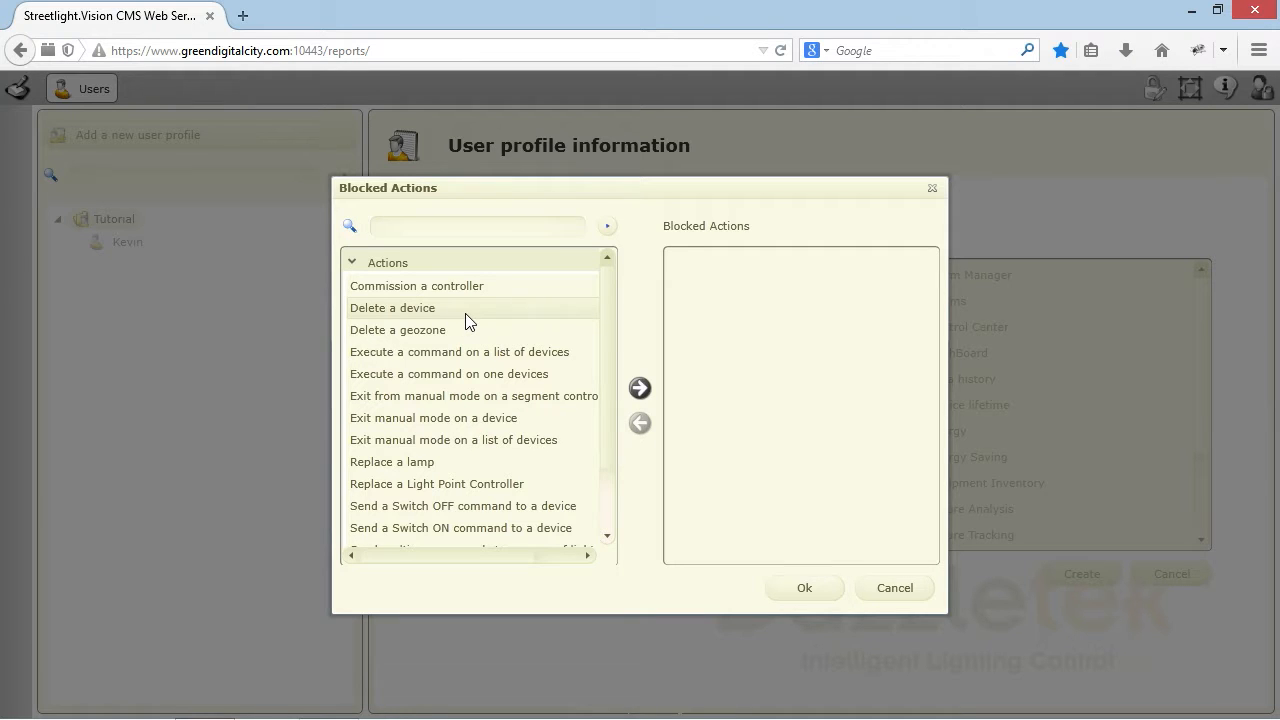
{"action": "left_click", "coordinate": [640, 391]}
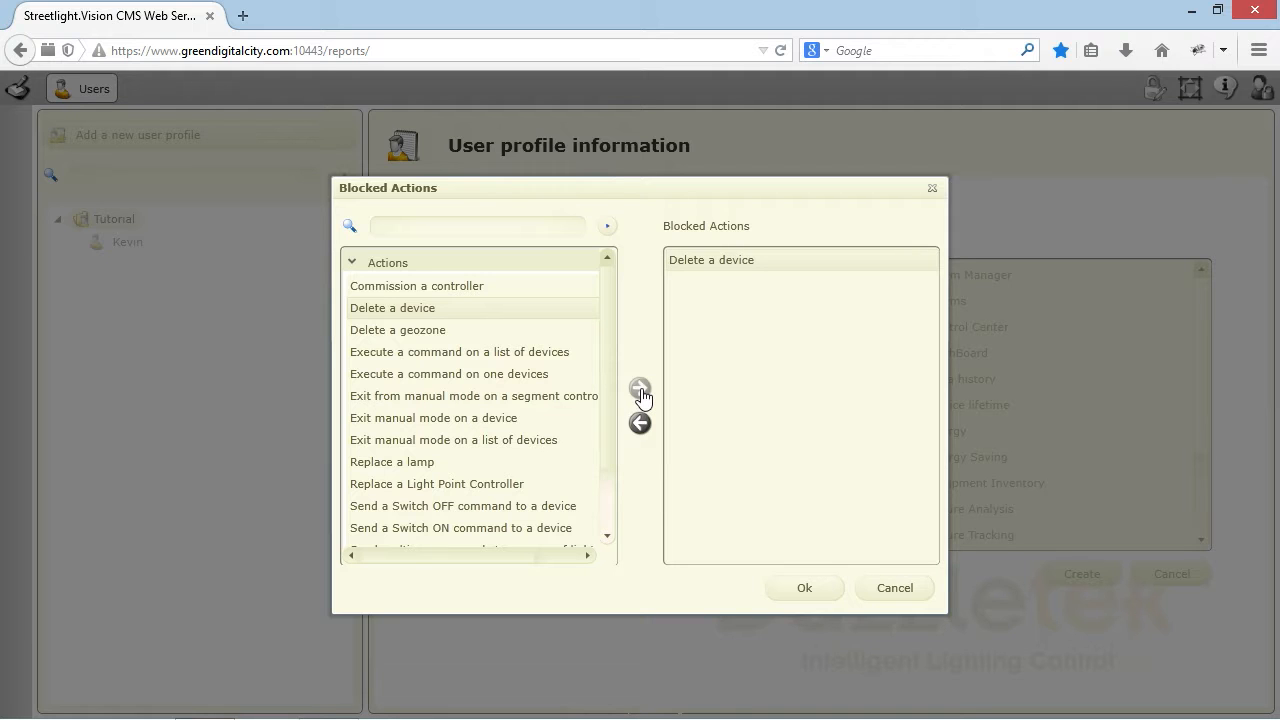
{"action": "left_click", "coordinate": [461, 330]}
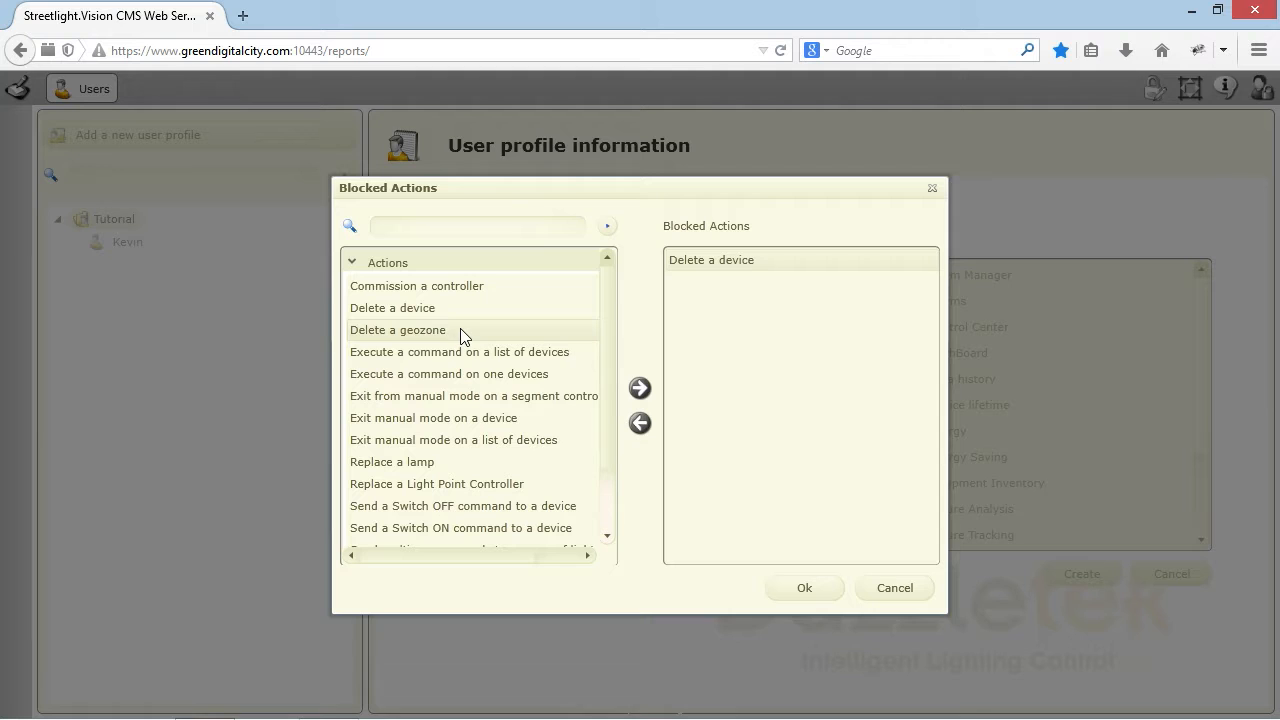
{"action": "left_click", "coordinate": [640, 390]}
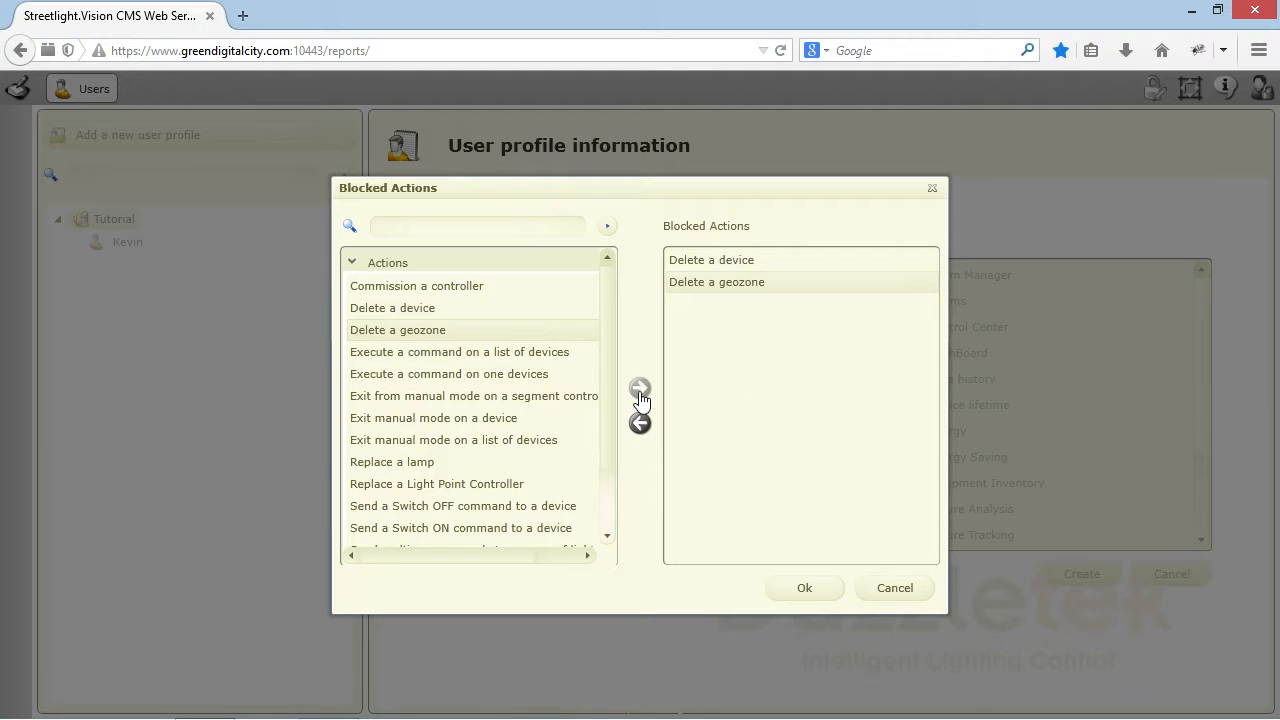
{"action": "left_click_drag", "start_coordinate": [606, 387], "coordinate": [612, 503]}
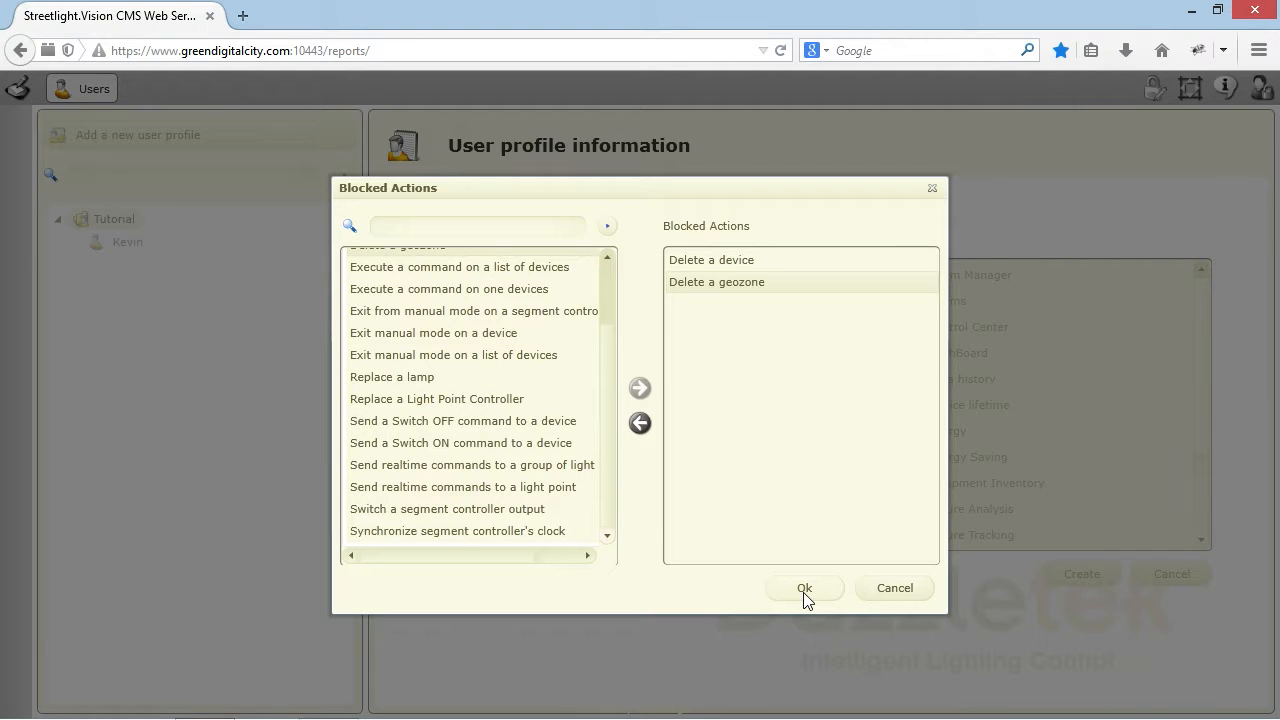
{"action": "left_click", "coordinate": [805, 590]}
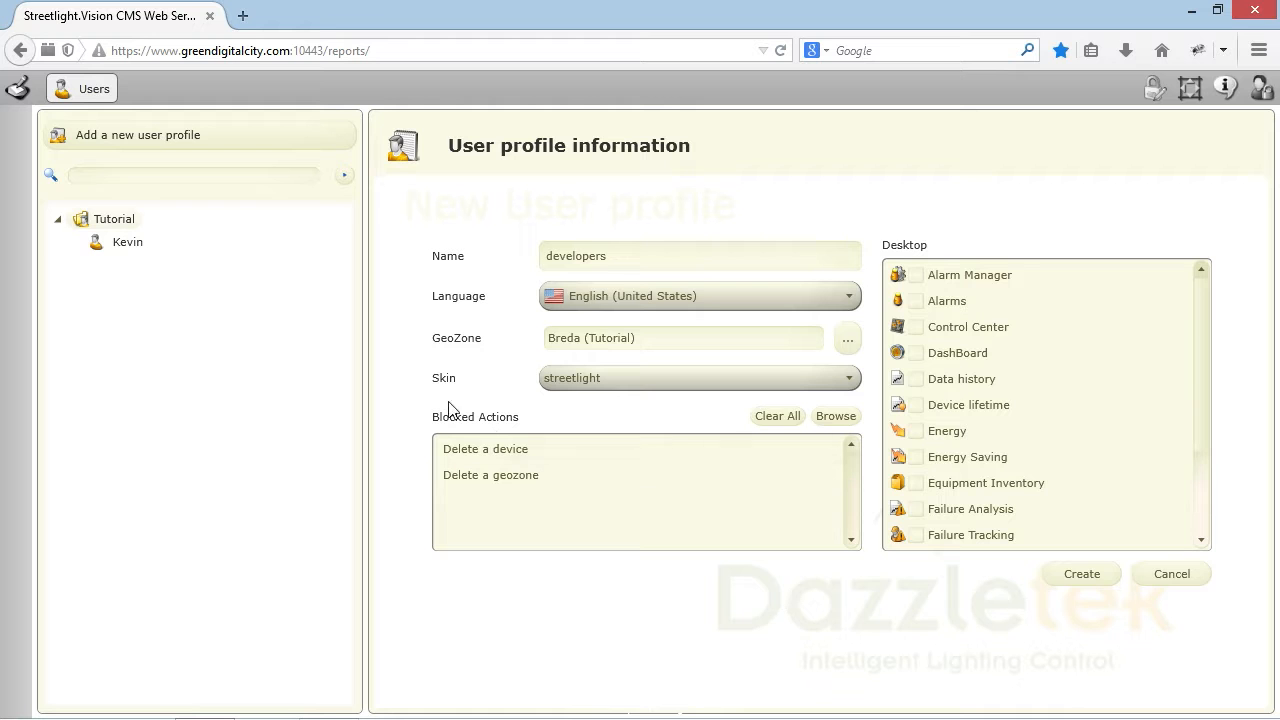
Step: Back in user management, enable Alarm Manager, Alarms, Control Center, DashBoard, Data history and Device lifetime
{"action": "left_click", "coordinate": [19, 89]}
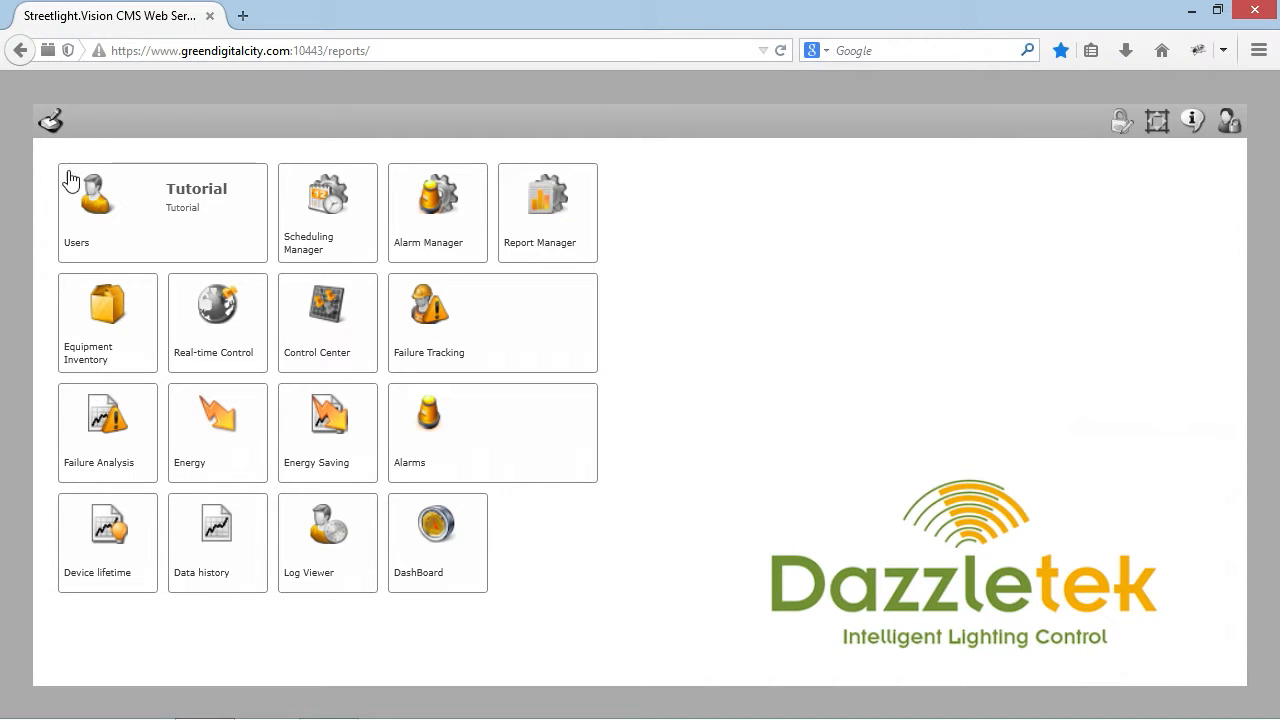
{"action": "left_click", "coordinate": [173, 236]}
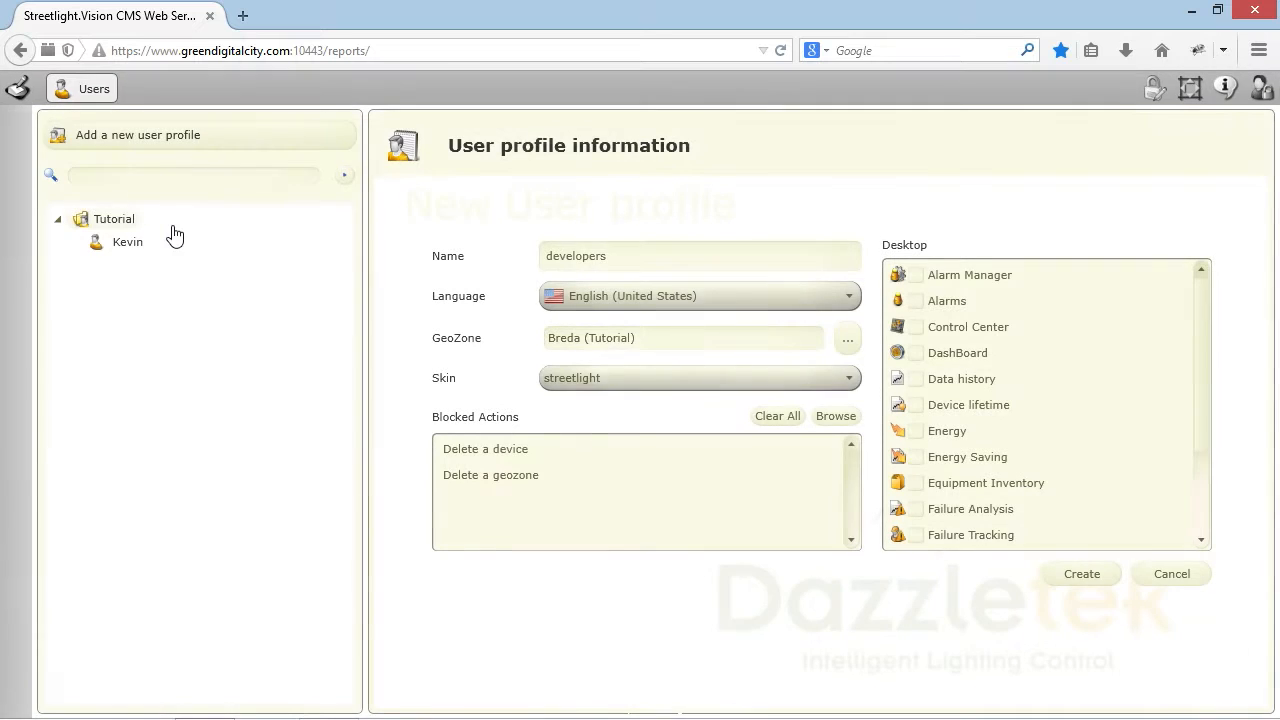
{"action": "left_click", "coordinate": [915, 275]}
{"action": "left_click", "coordinate": [915, 301]}
{"action": "left_click", "coordinate": [915, 327]}
{"action": "left_click", "coordinate": [915, 353]}
{"action": "left_click", "coordinate": [915, 379]}
{"action": "left_click", "coordinate": [915, 405]}
Step: Enable Energy, Equipment Inventory, Failure Analysis, Failure Tracking and Real-time Control, then save the profile
{"action": "left_click", "coordinate": [915, 457]}
{"action": "left_click", "coordinate": [915, 483]}
{"action": "left_click", "coordinate": [915, 509]}
{"action": "left_click", "coordinate": [915, 535]}
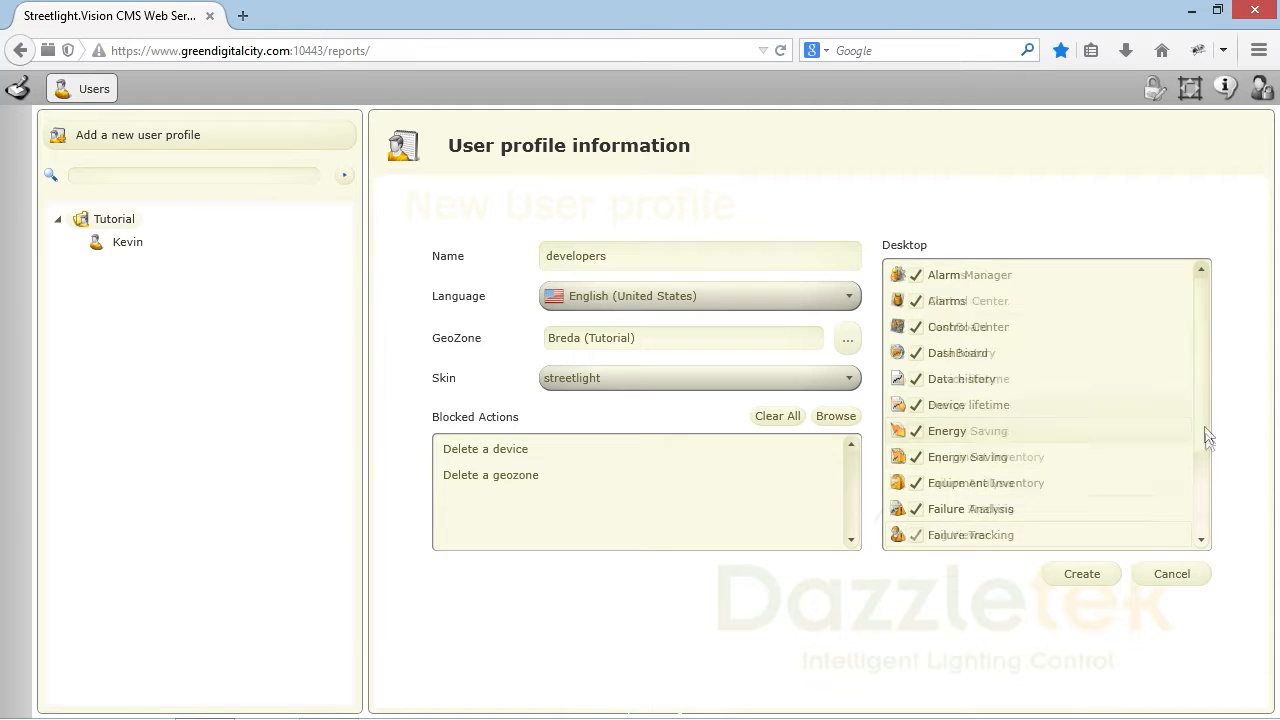
{"action": "left_click_drag", "start_coordinate": [1203, 437], "coordinate": [1220, 523]}
{"action": "left_click", "coordinate": [916, 457]}
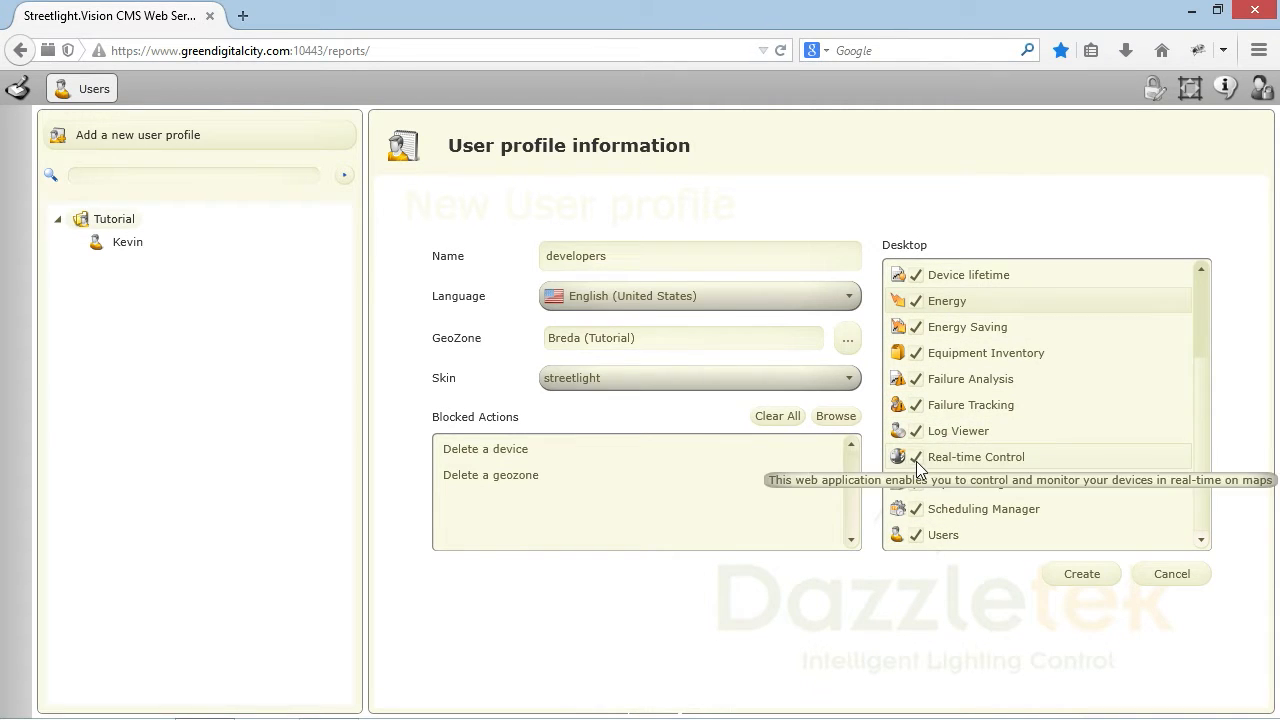
{"action": "left_click", "coordinate": [1082, 574]}
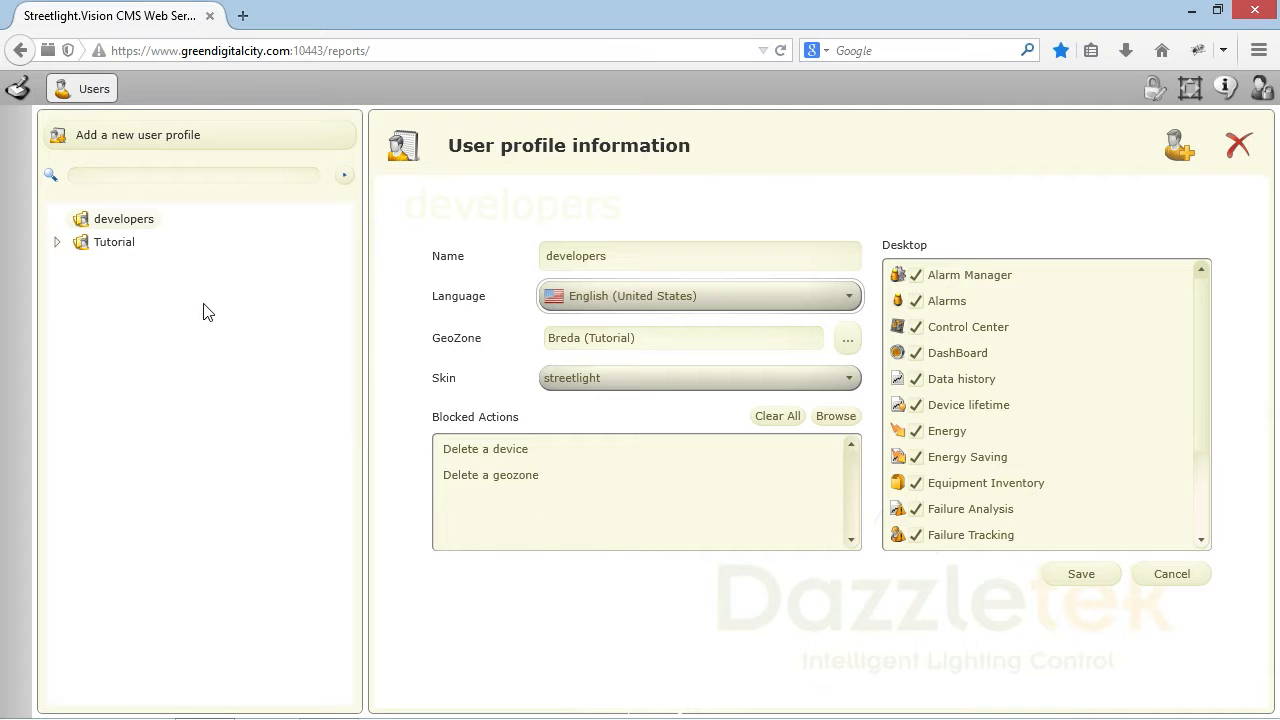
Step: Add a new user to the developers profile and enter their first and last name
{"action": "right_click", "coordinate": [136, 222]}
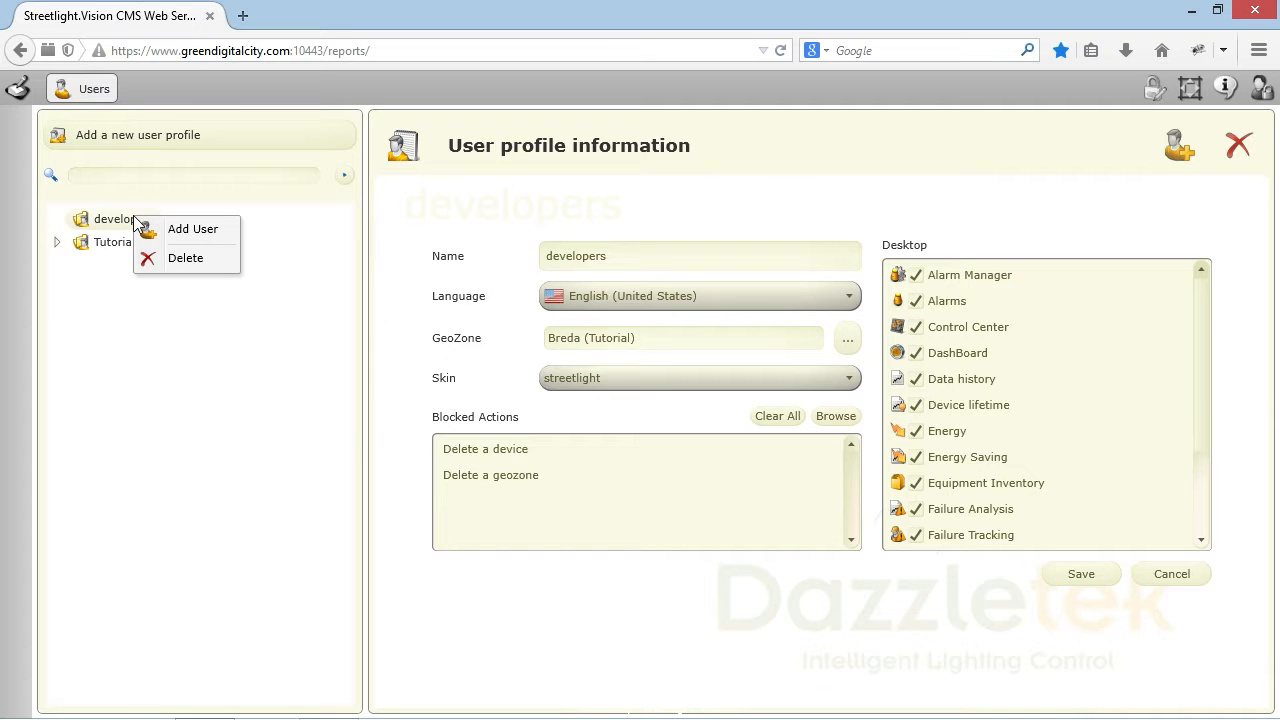
{"action": "left_click", "coordinate": [183, 233]}
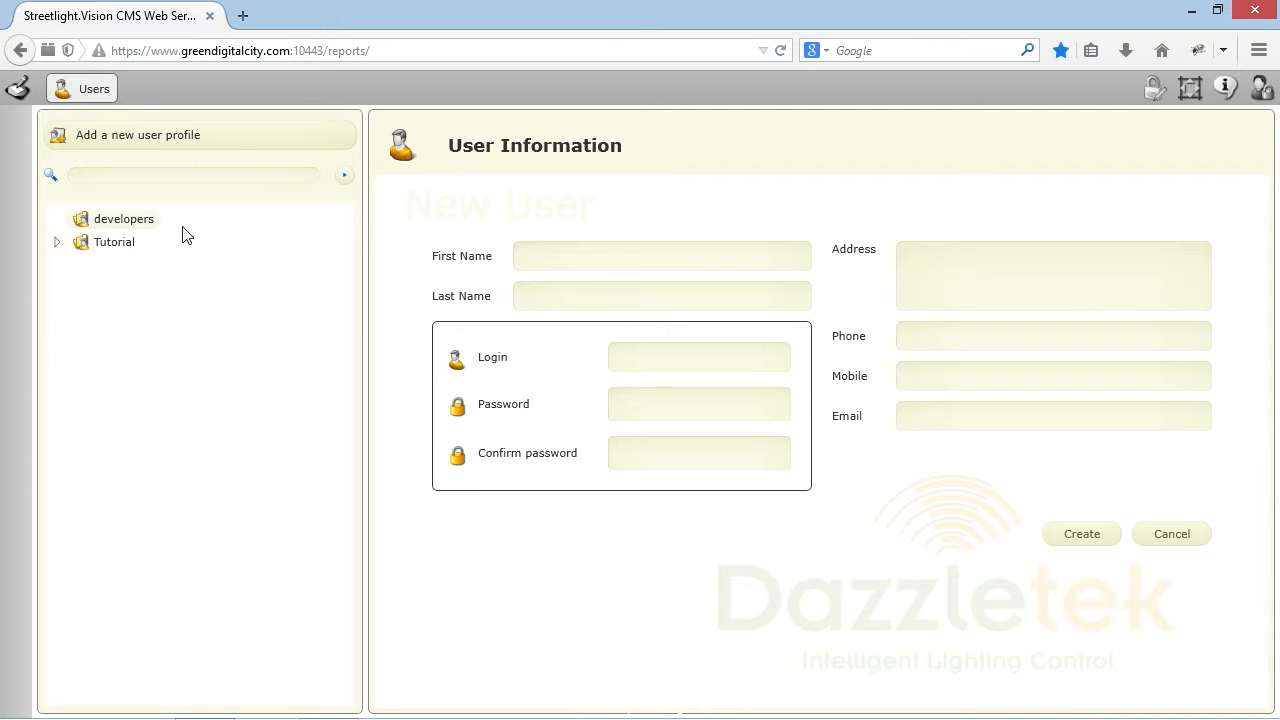
{"action": "left_click", "coordinate": [543, 260]}
{"action": "type", "text": "Harry"}
{"action": "key", "text": "Tab"}
{"action": "type", "text": "Mulisch"}
Step: Fill in the user's street address, phone number, mobile number and e-mail address
{"action": "left_click", "coordinate": [957, 257]}
{"action": "type", "text": "nowherestreet 8"}
{"action": "key", "text": "Tab"}
{"action": "type", "text": "666"}
{"action": "key", "text": "Tab"}
{"action": "type", "text": "777"}
{"action": "key", "text": "Tab"}
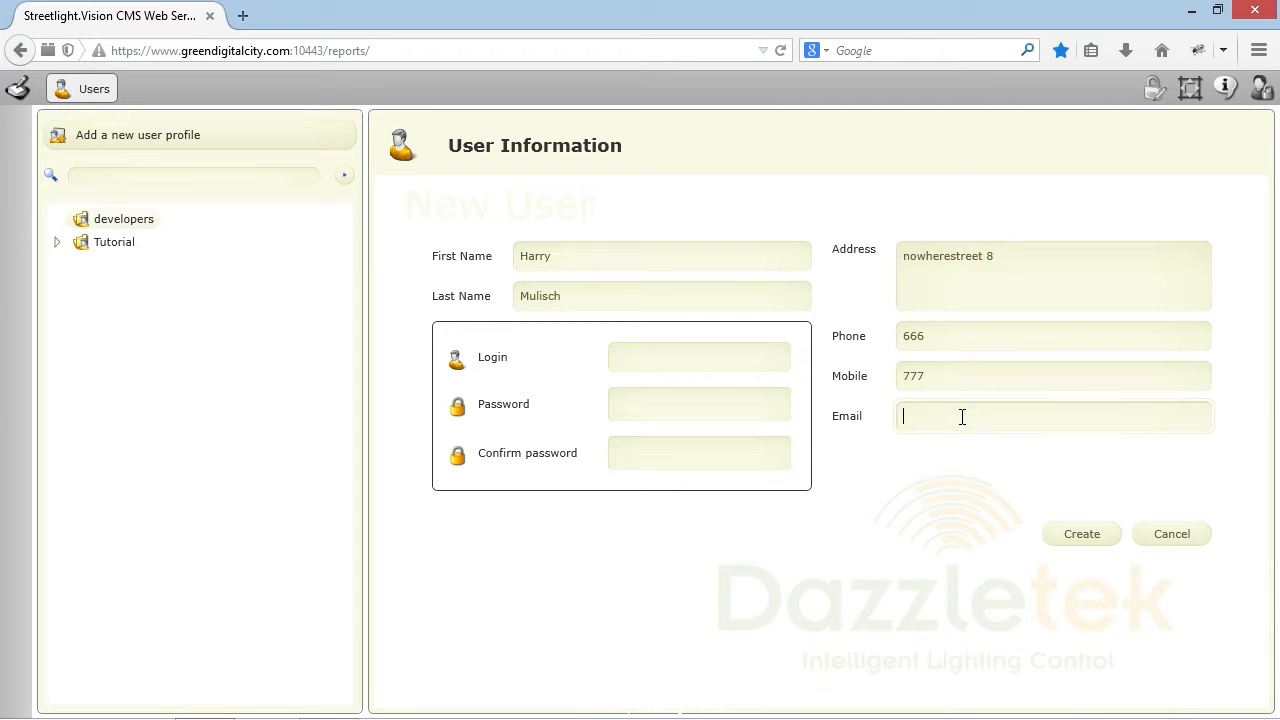
Step: Enter the user's login, password and password confirmation, then create the user
{"action": "left_click", "coordinate": [634, 355]}
{"action": "type", "text": "rry"}
{"action": "left_click", "coordinate": [630, 402]}
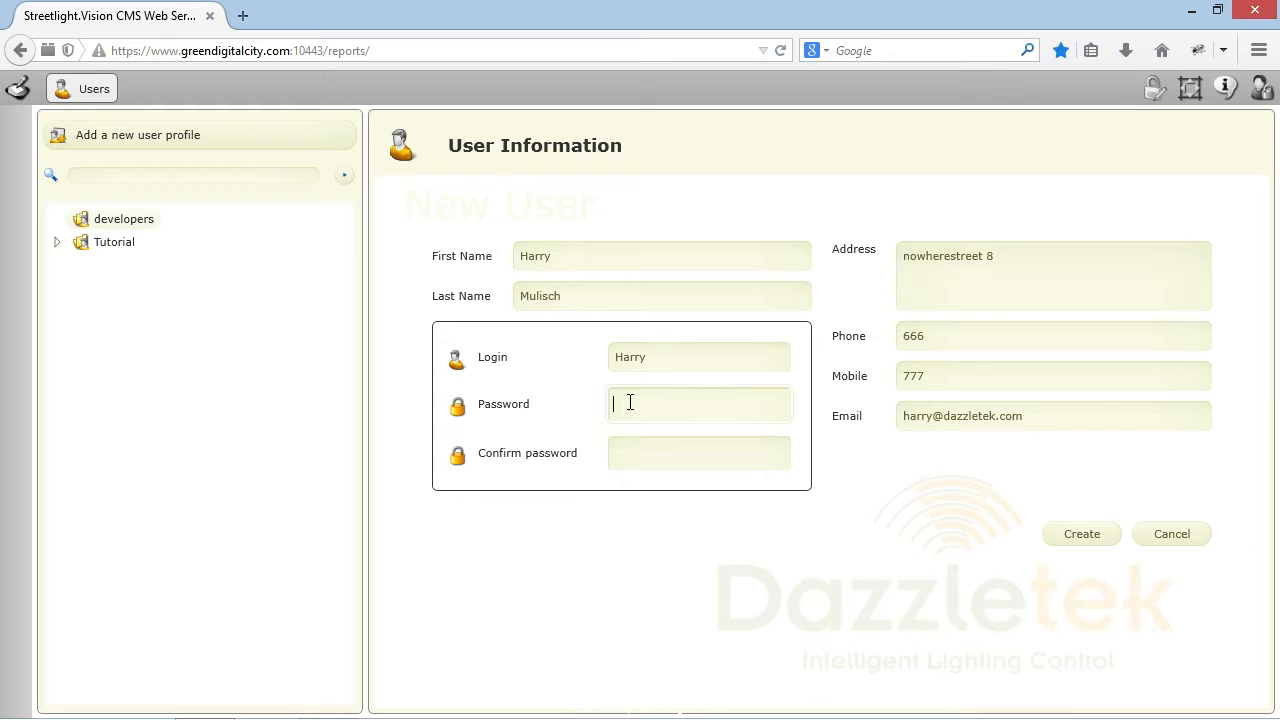
{"action": "type", "text": "12345678"}
{"action": "key", "text": "Tab"}
{"action": "type", "text": "12345678"}
{"action": "left_click", "coordinate": [1082, 534]}
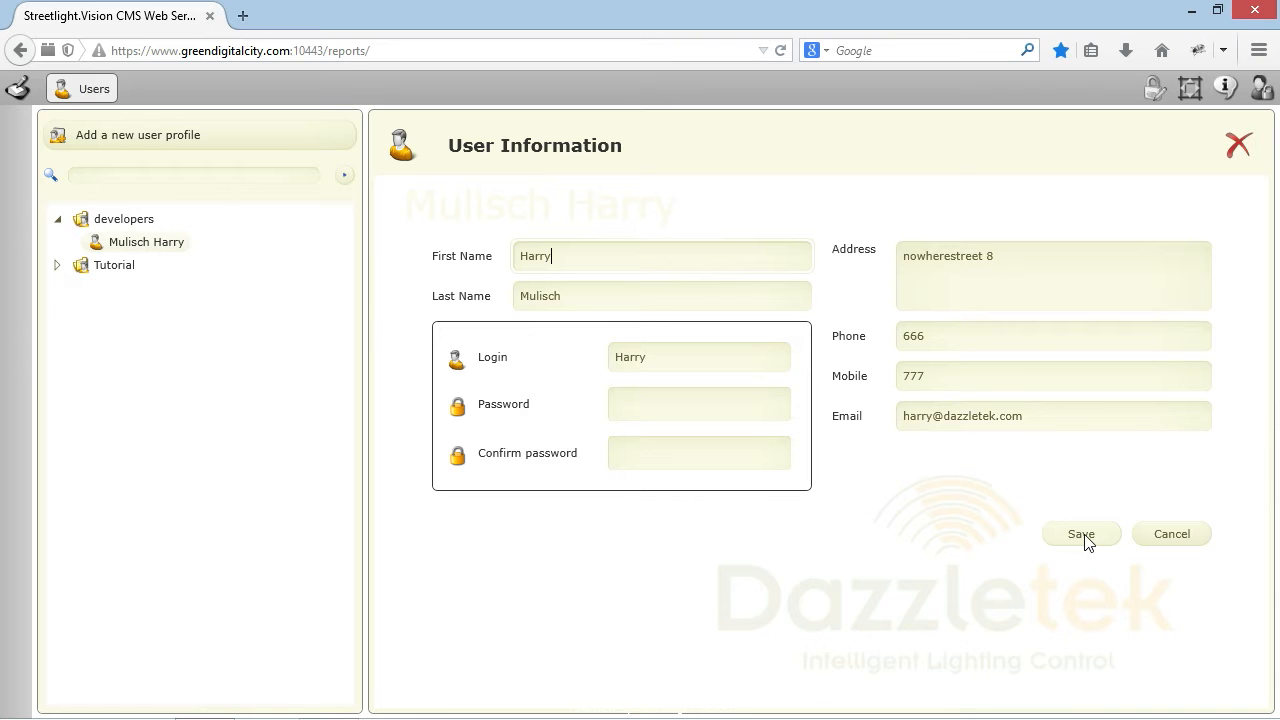
Step: Log out, then sign in again with the new user's name and password
{"action": "left_click", "coordinate": [1260, 90]}
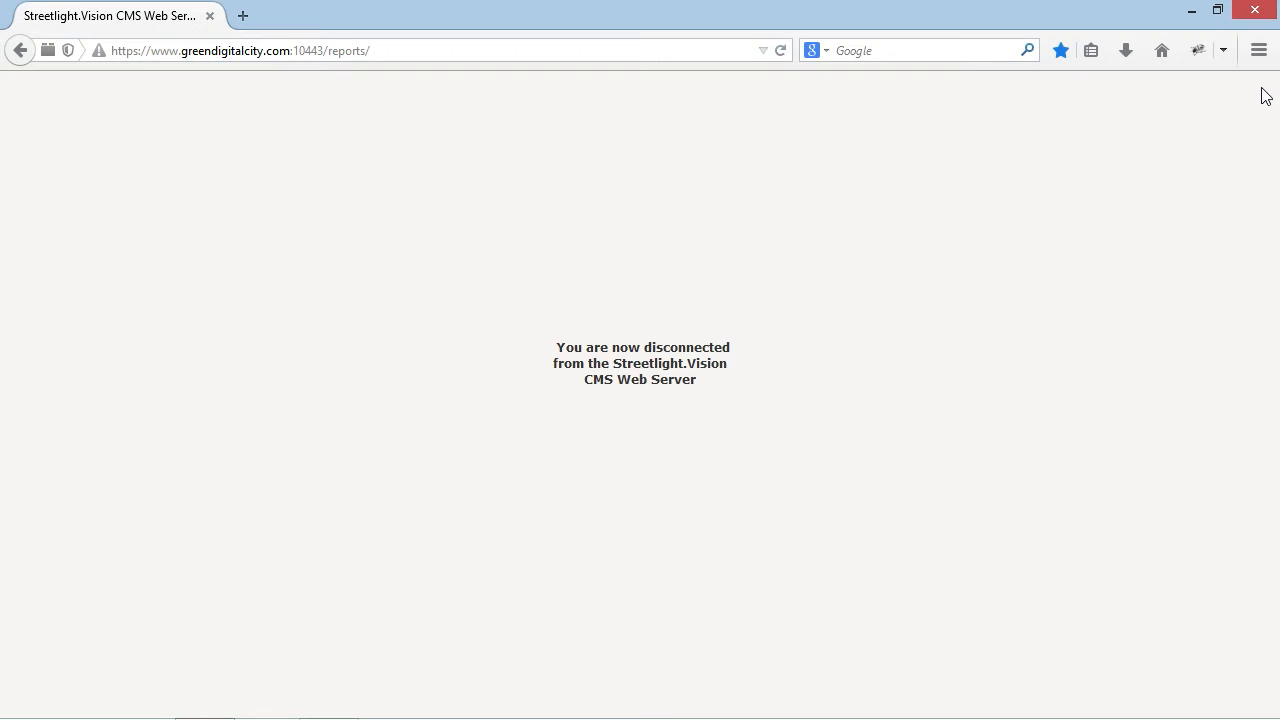
{"action": "type", "text": "Harry"}
{"action": "key", "text": "Tab"}
{"action": "type", "text": "********"}
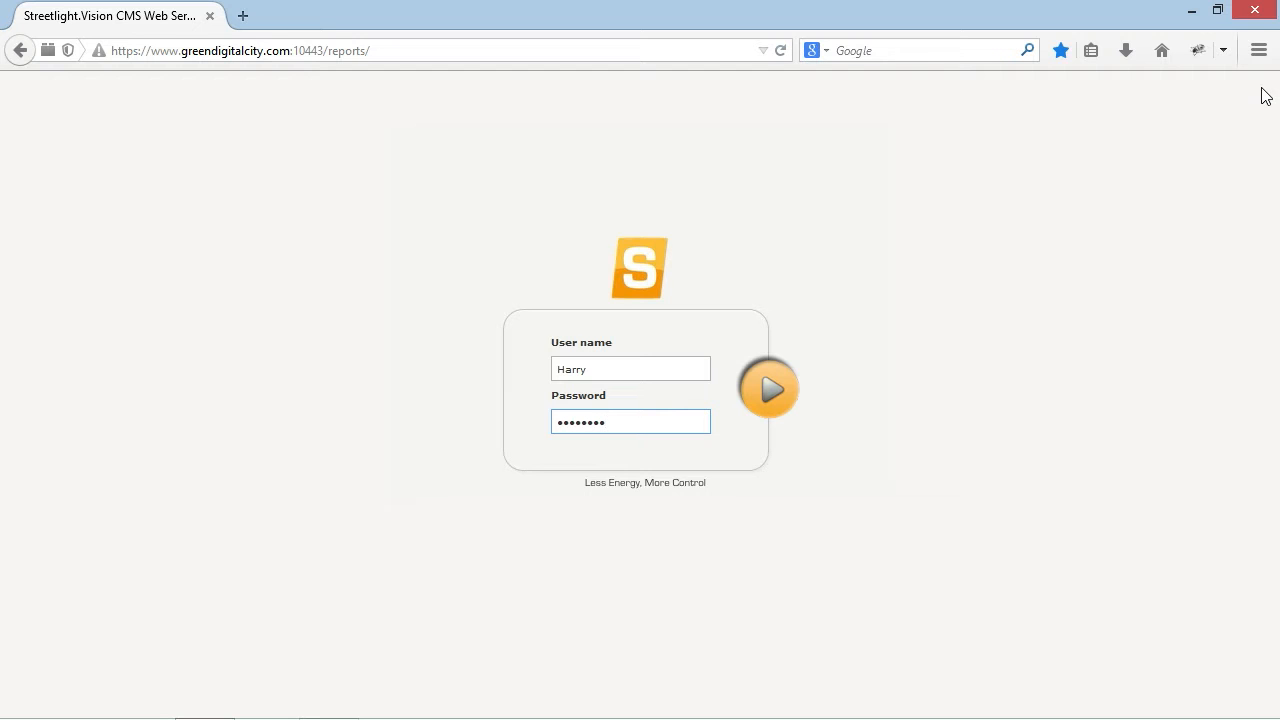
{"action": "left_click", "coordinate": [785, 378]}
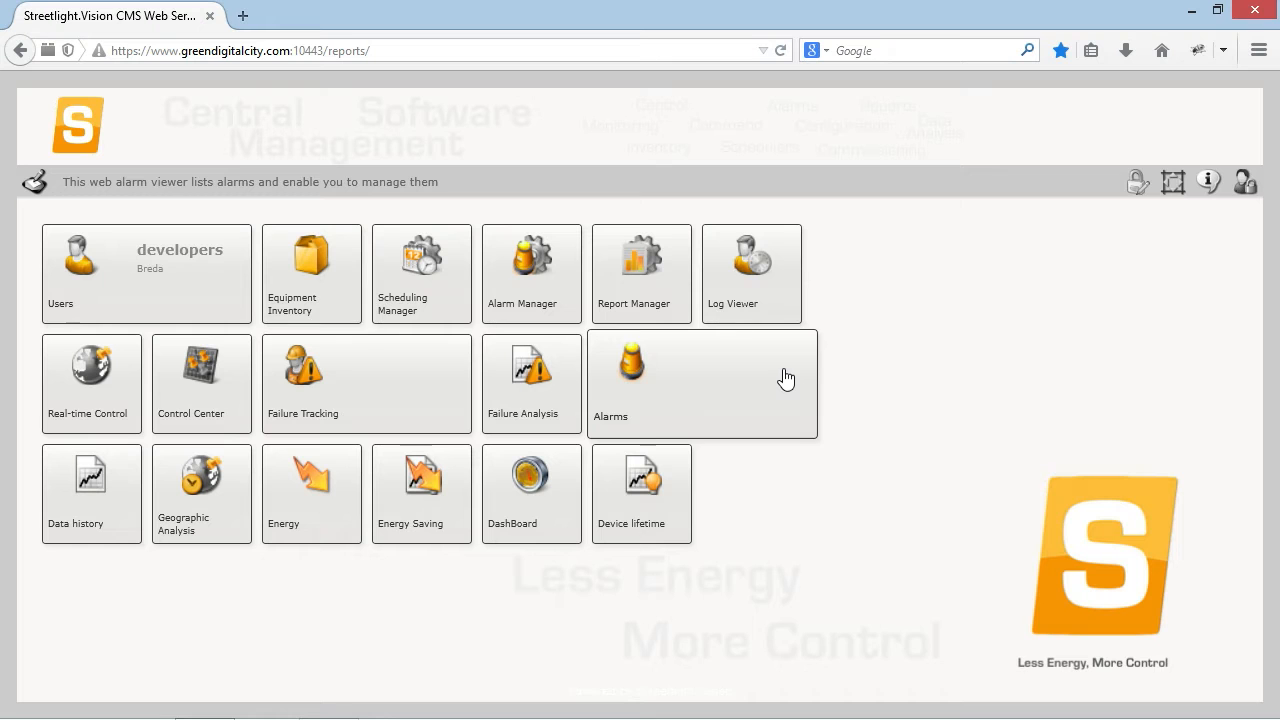
Step: Open Equipment Inventory and pan the map around the Breda pin
{"action": "left_click", "coordinate": [312, 282]}
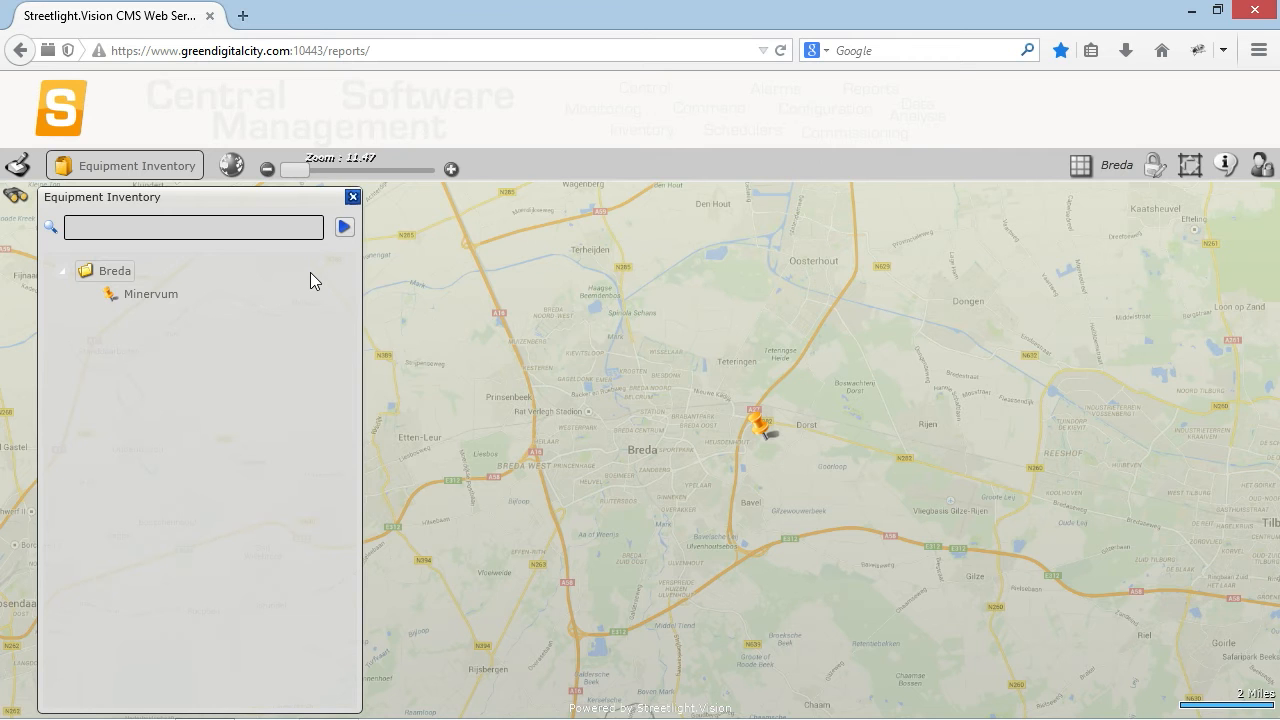
{"action": "left_click_drag", "start_coordinate": [569, 314], "coordinate": [760, 447]}
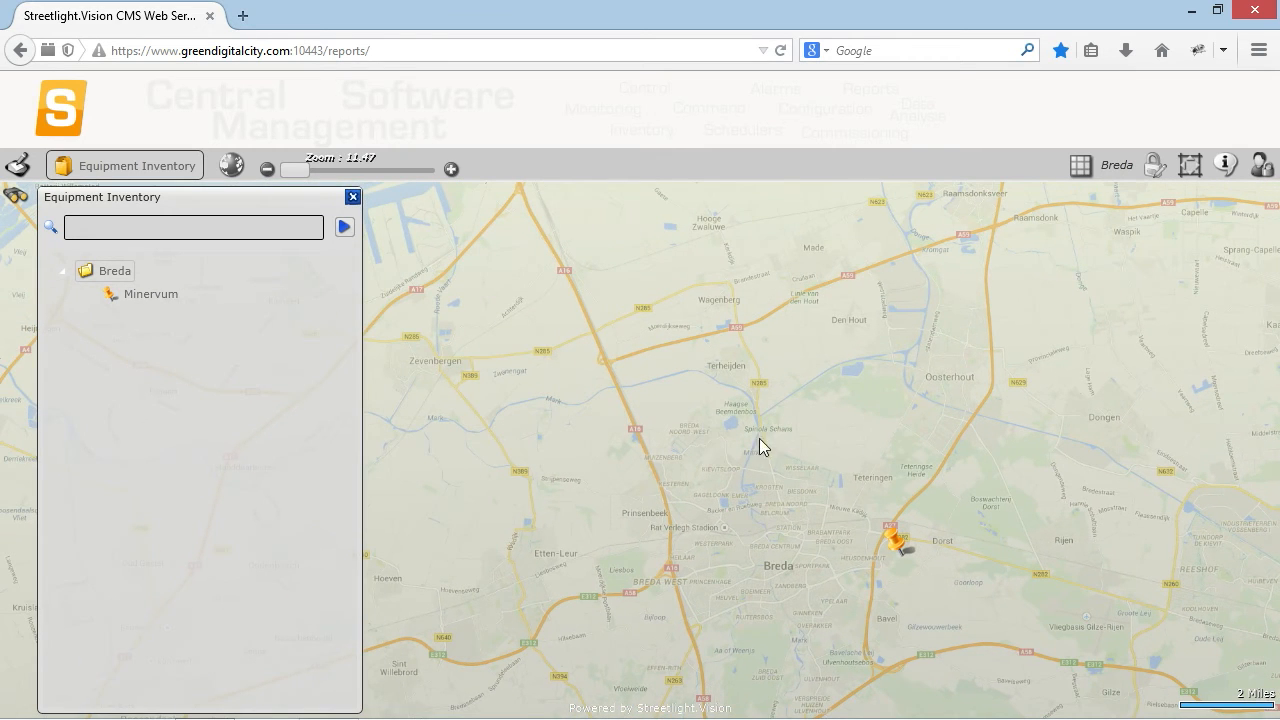
{"action": "left_click_drag", "start_coordinate": [764, 549], "coordinate": [666, 445]}
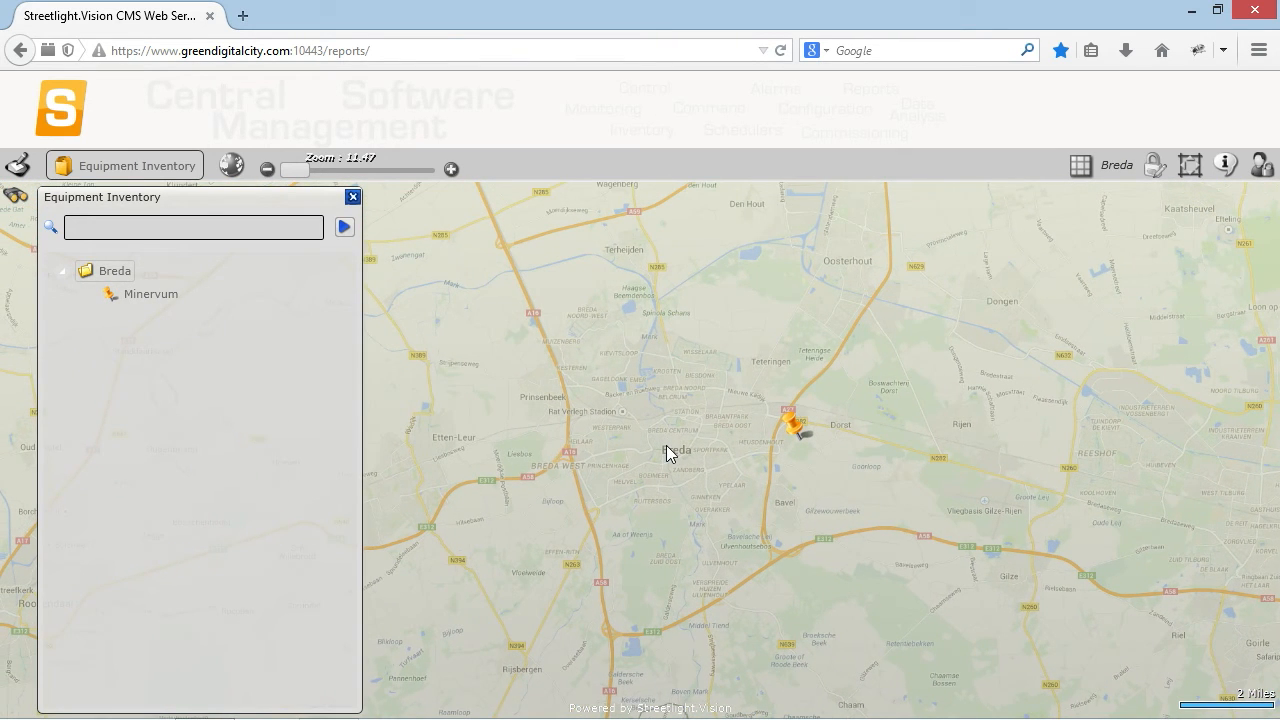
Step: Try to delete the Minervum 01 streetlight and dismiss both server error messages
{"action": "left_click", "coordinate": [145, 297]}
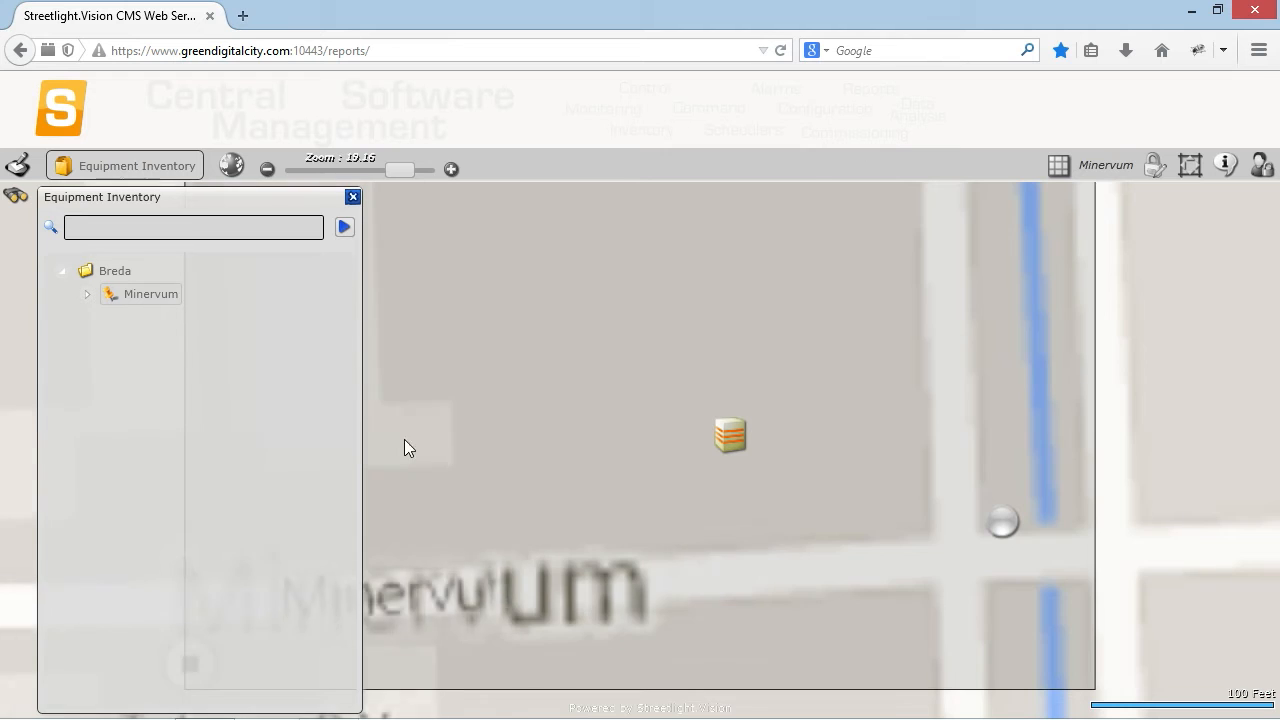
{"action": "left_click", "coordinate": [985, 537]}
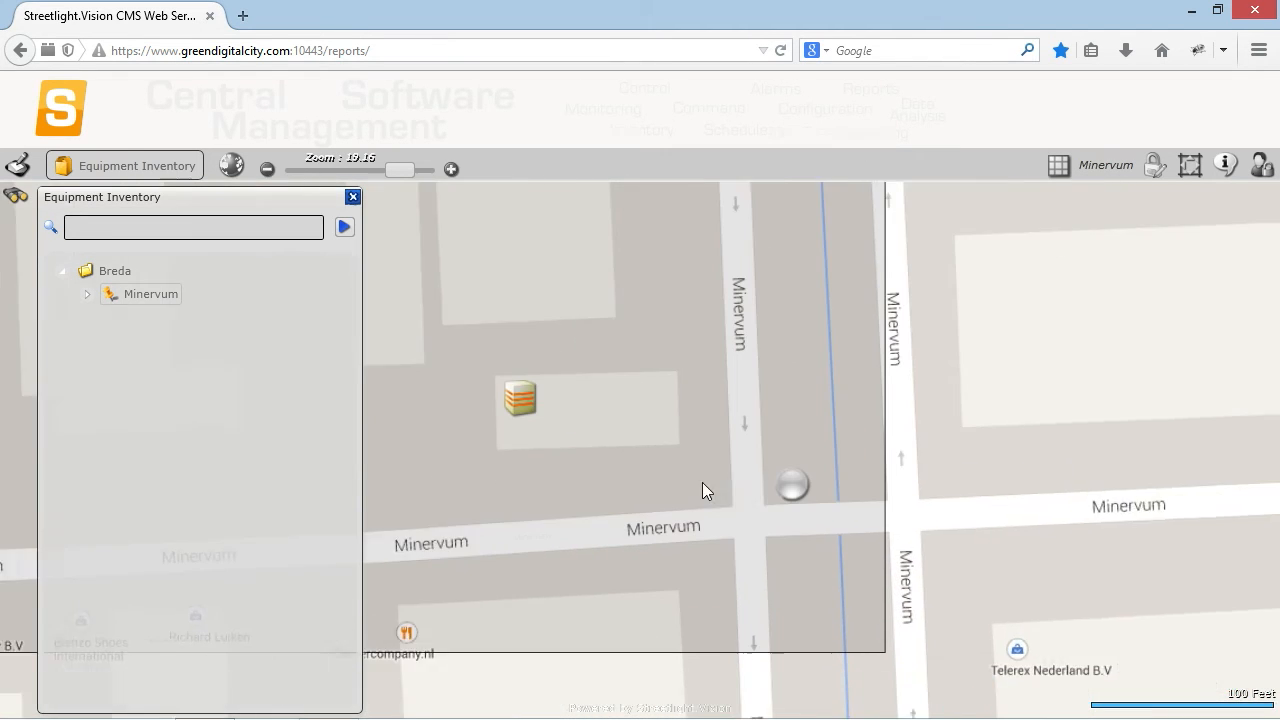
{"action": "right_click", "coordinate": [666, 455]}
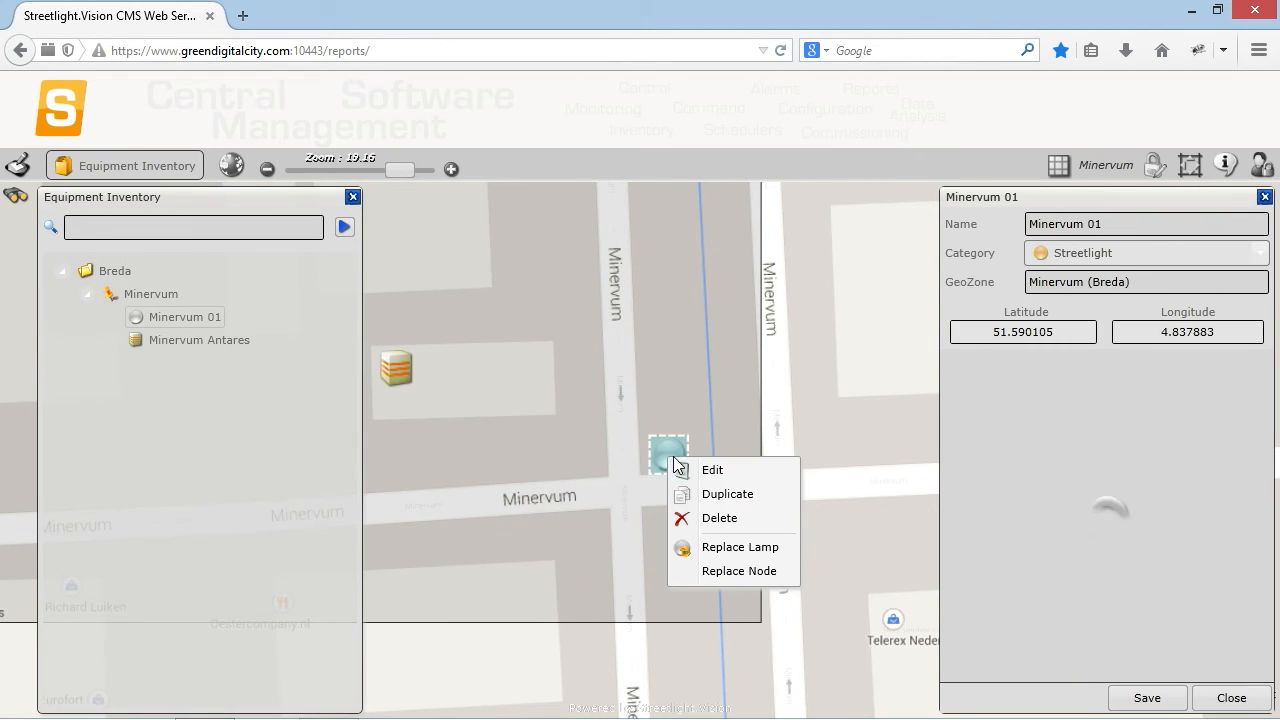
{"action": "left_click", "coordinate": [732, 516]}
{"action": "left_click", "coordinate": [691, 425]}
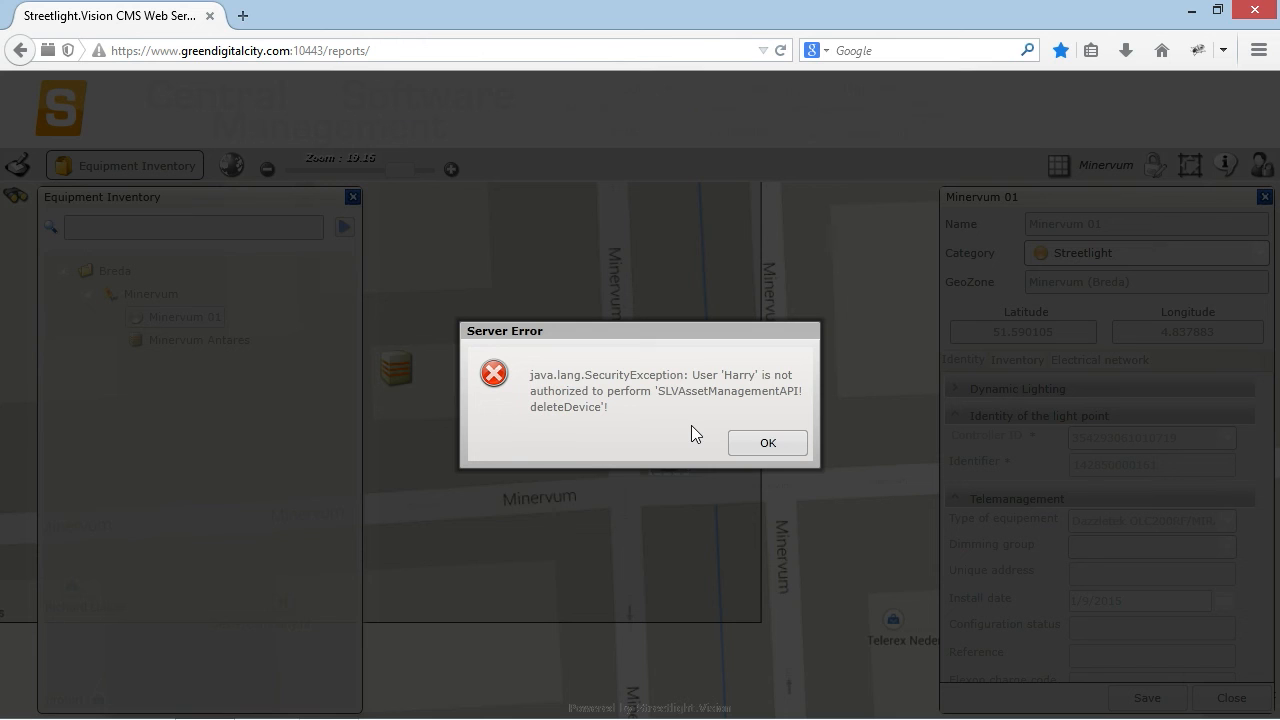
{"action": "left_click", "coordinate": [762, 448]}
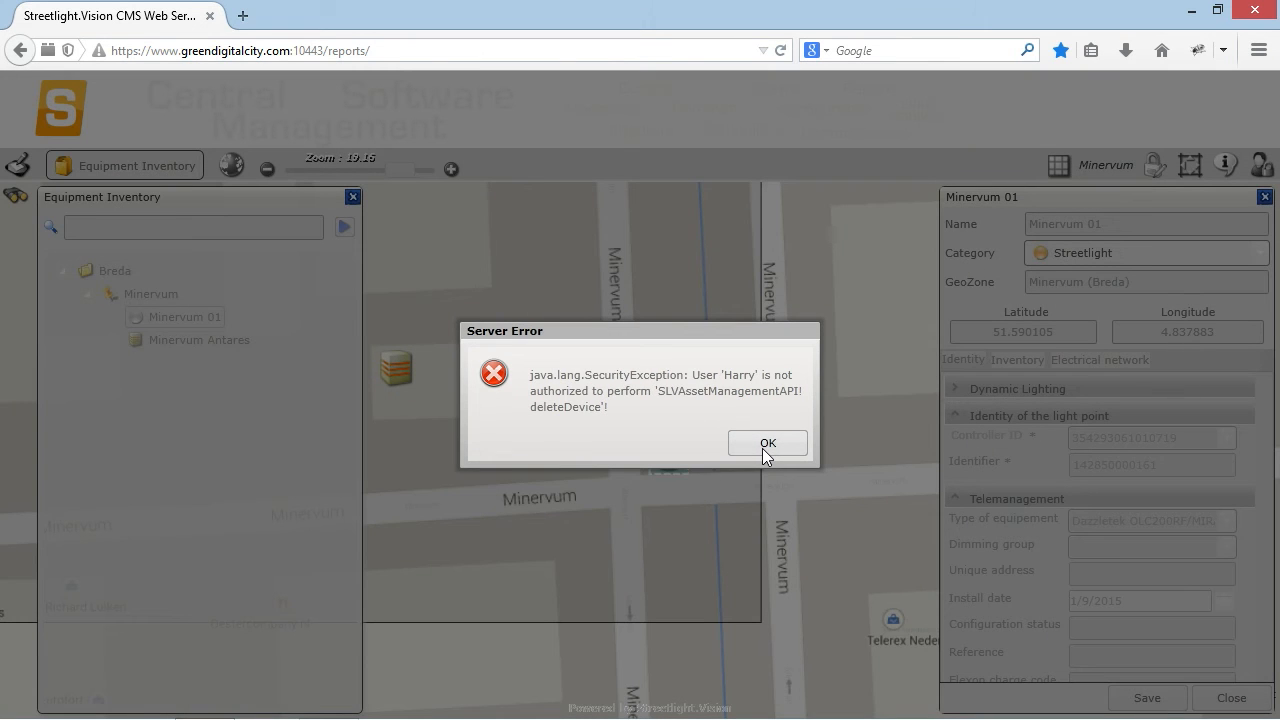
{"action": "left_click", "coordinate": [762, 448]}
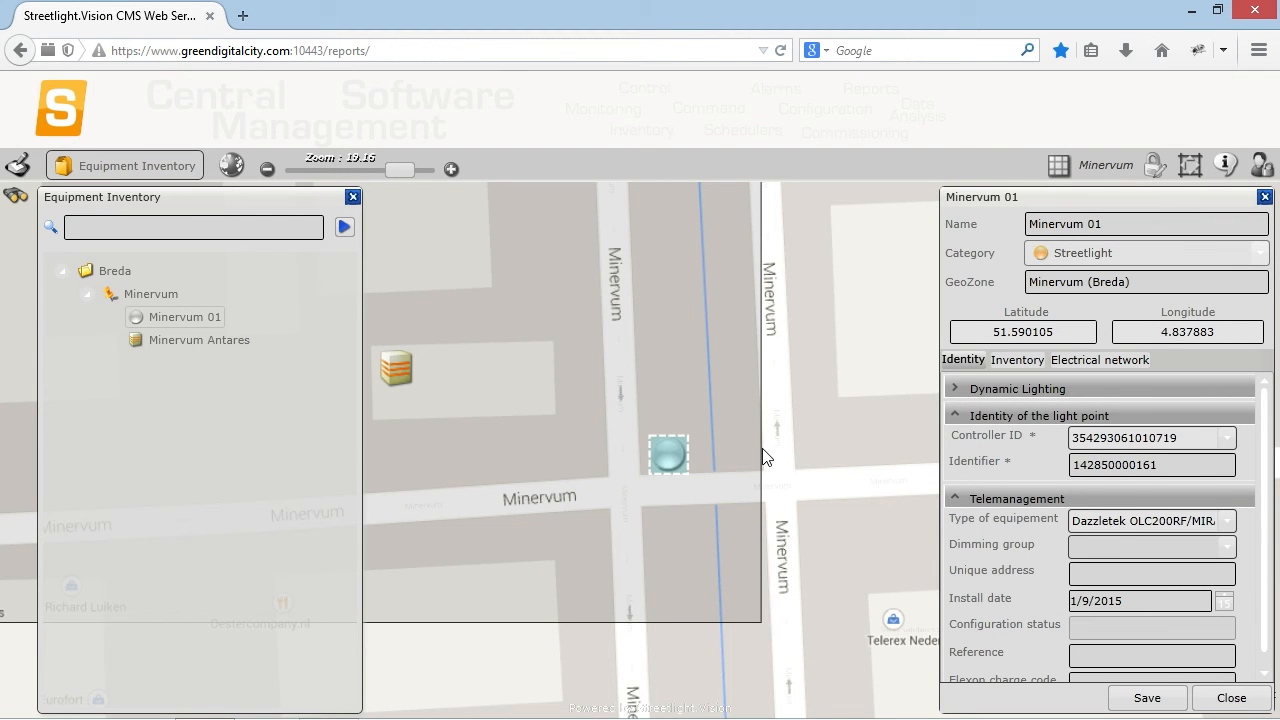